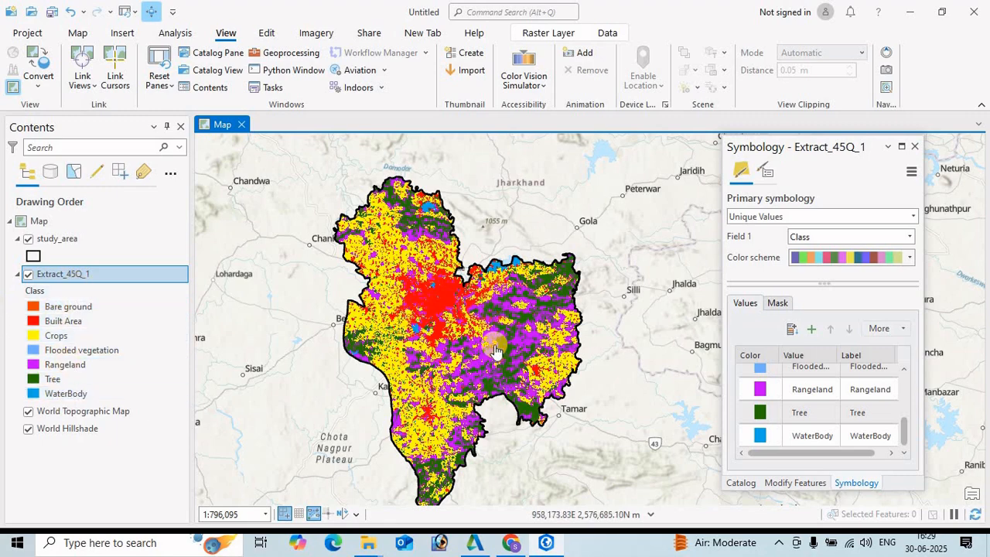
scroll(495, 352, up, 2)
scroll(495, 352, down, 2)
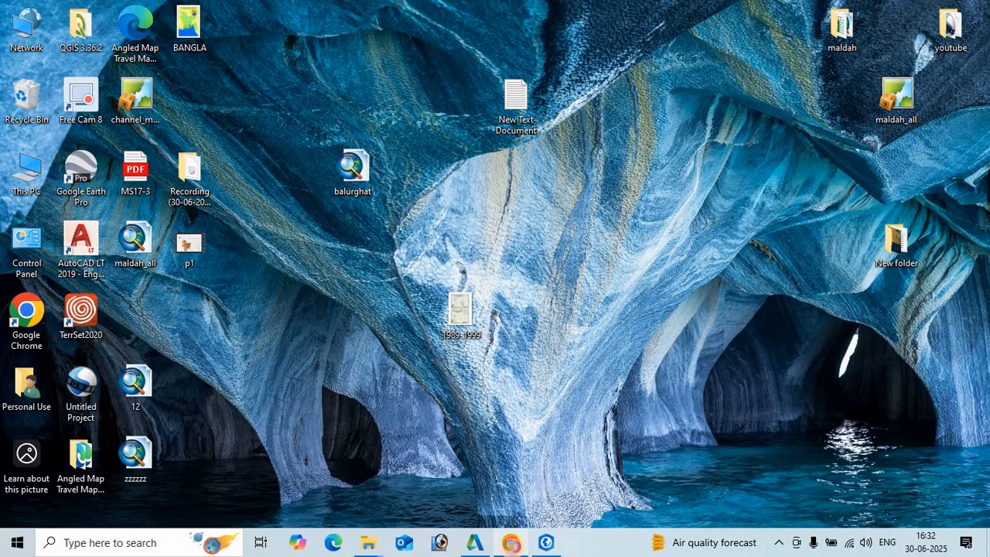
Step: Switch to Google Chrome, search for "lulc data download" and open the Esri Land Cover - ArcGIS Living Atlas of the World result
click(511, 542)
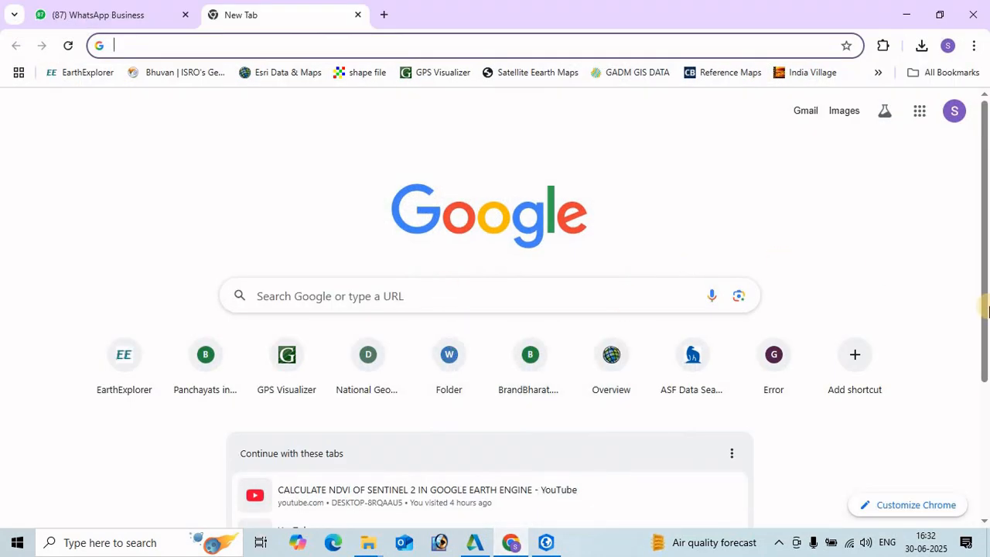
click(341, 302)
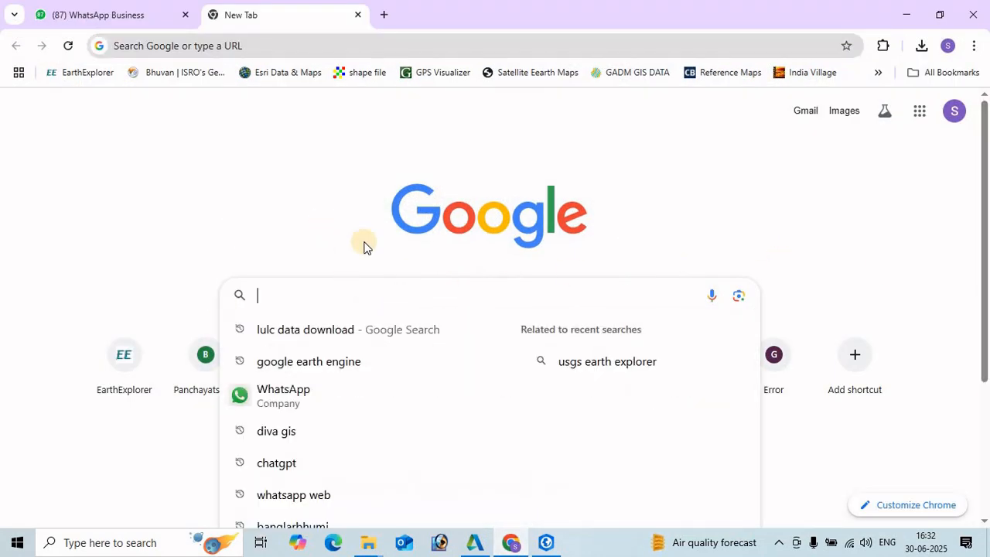
click(302, 336)
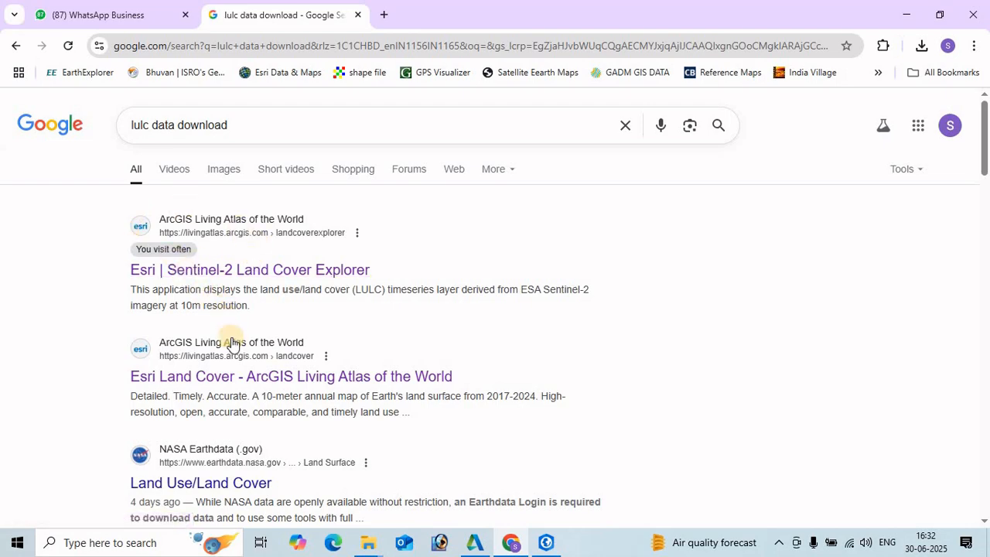
scroll(232, 347, down, 1)
scroll(233, 347, down, 1)
scroll(163, 315, up, 1)
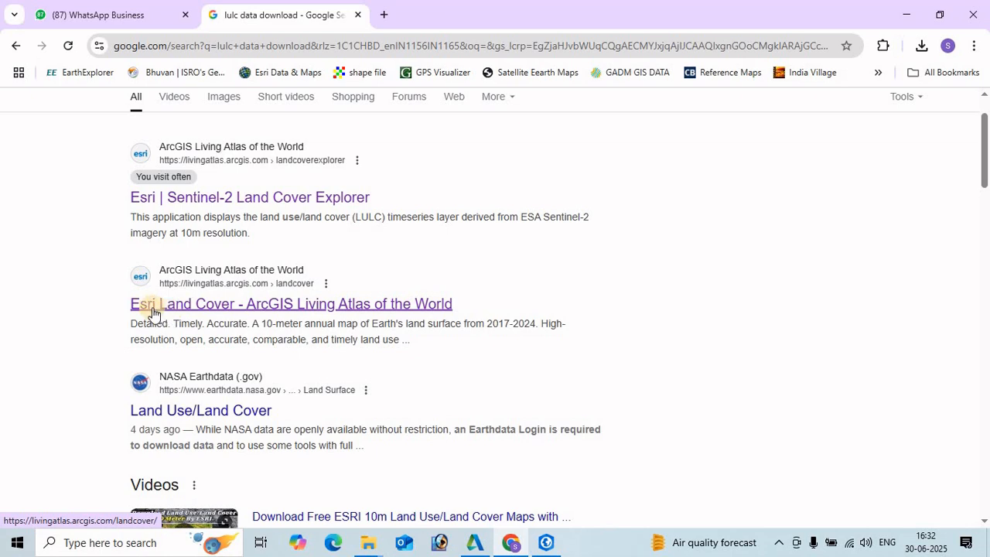
click(333, 310)
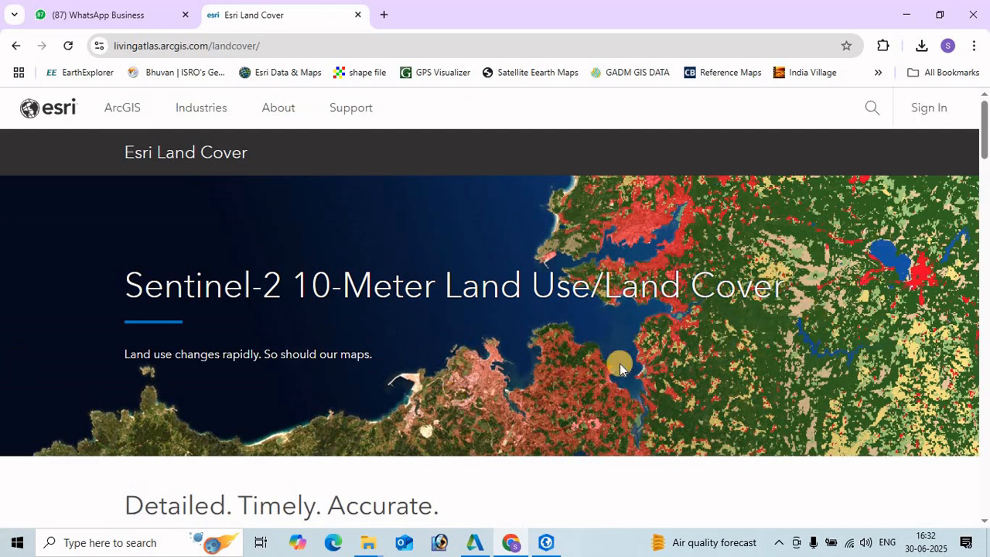
Step: Open the Sentinel-2 Land Cover Explorer from the Eyes on Change section of the Esri Land Cover page
click(931, 109)
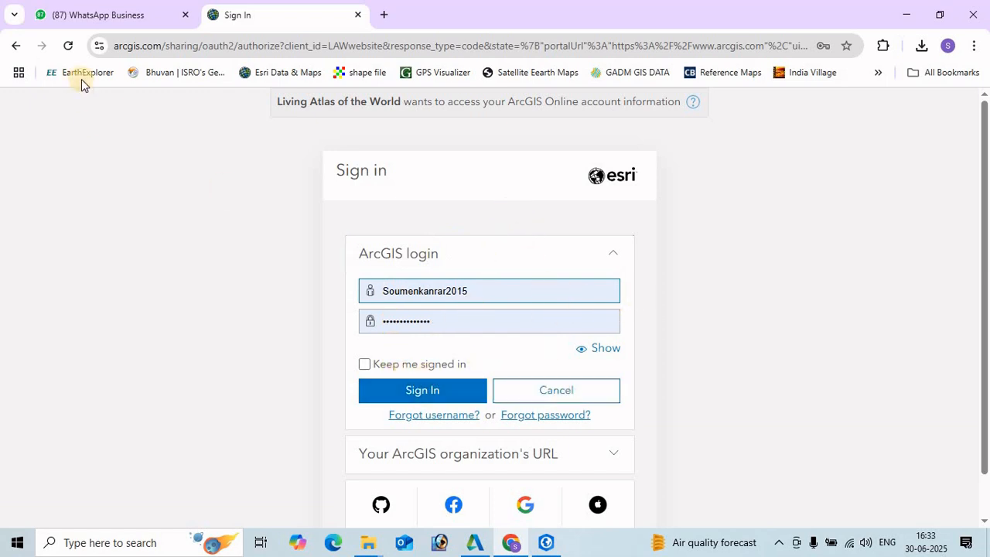
click(16, 46)
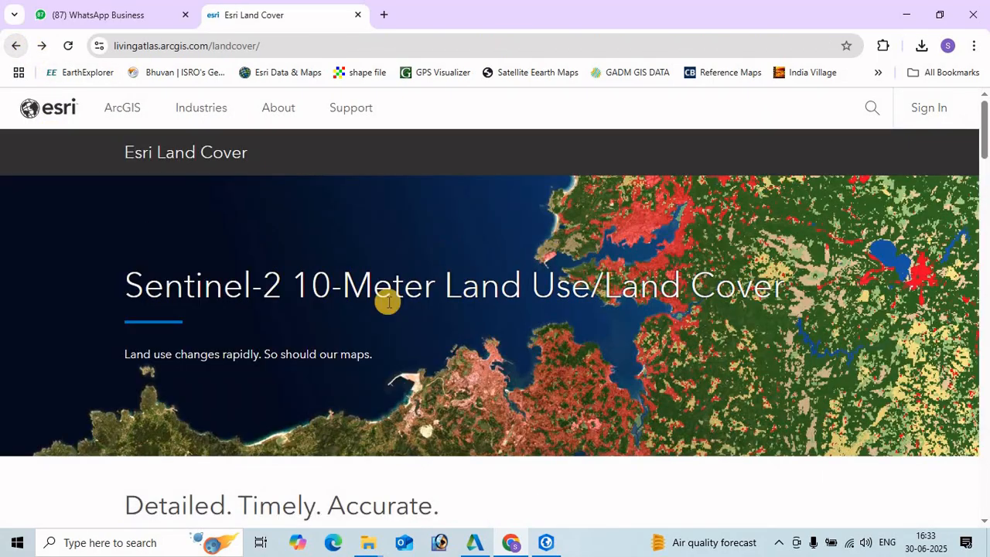
scroll(446, 299, down, 10)
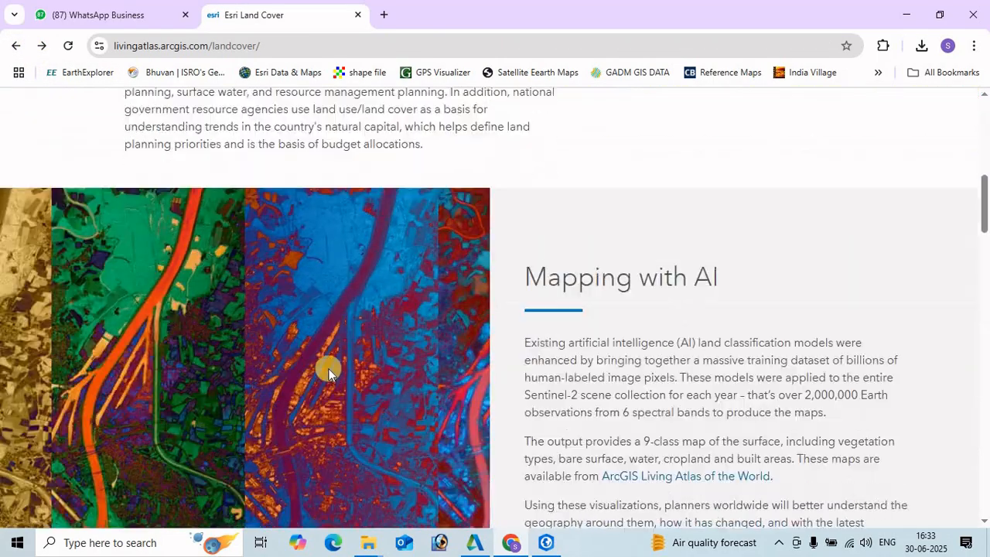
scroll(308, 376, down, 15)
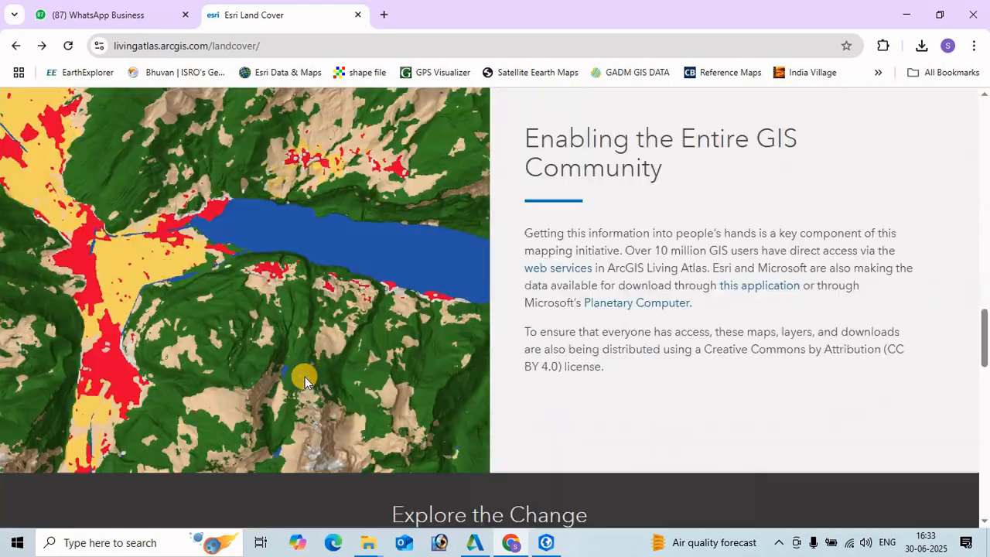
scroll(305, 377, up, 10)
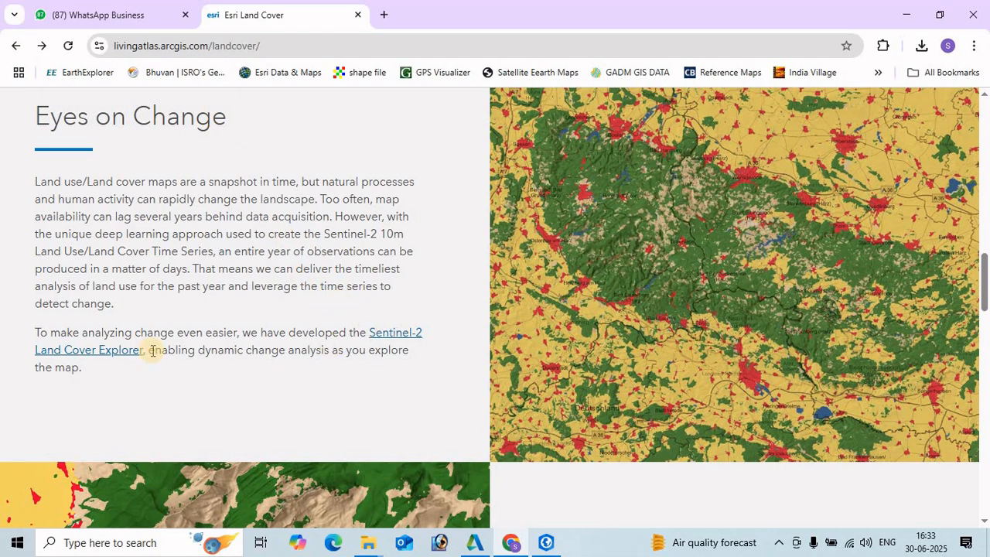
click(94, 355)
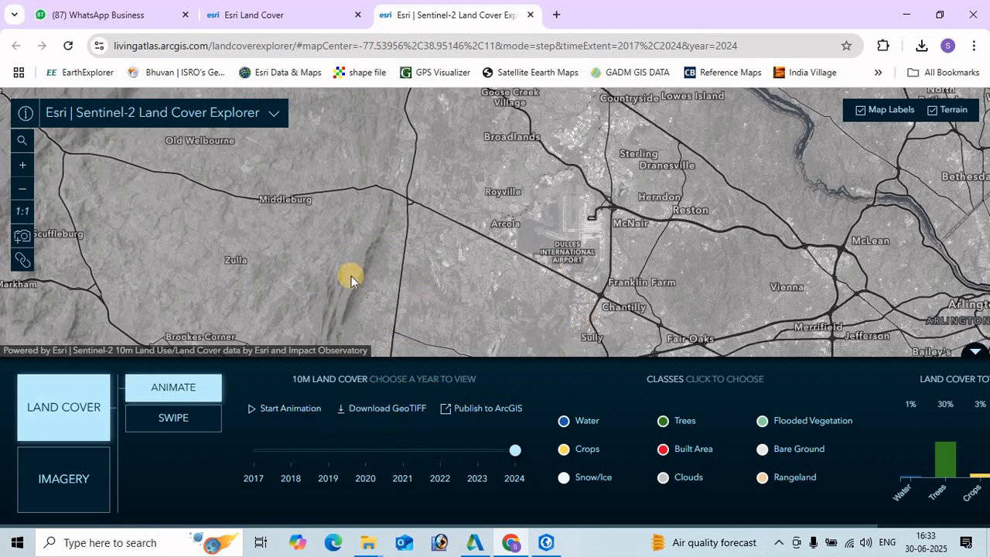
Step: Open the GeoTIFF download map and select the tile covering eastern India to bring up its download options
click(381, 410)
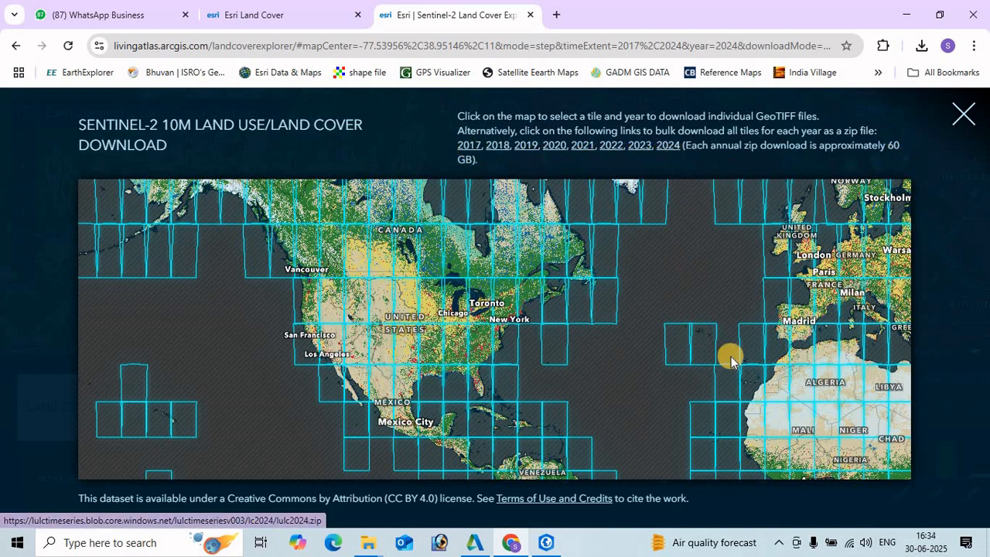
click(840, 341)
drag(826, 346, 410, 332)
drag(802, 365, 376, 353)
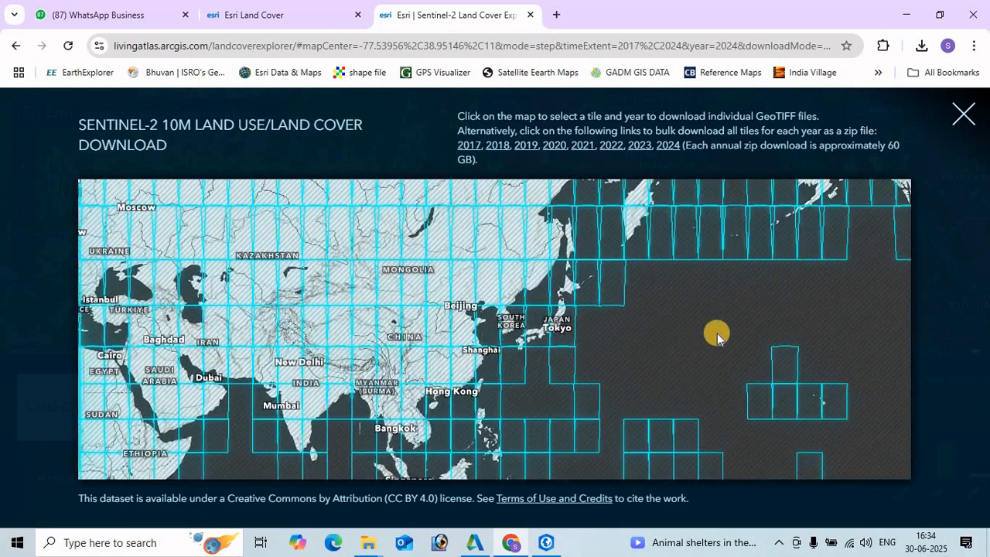
drag(738, 325, 380, 325)
drag(455, 324, 831, 310)
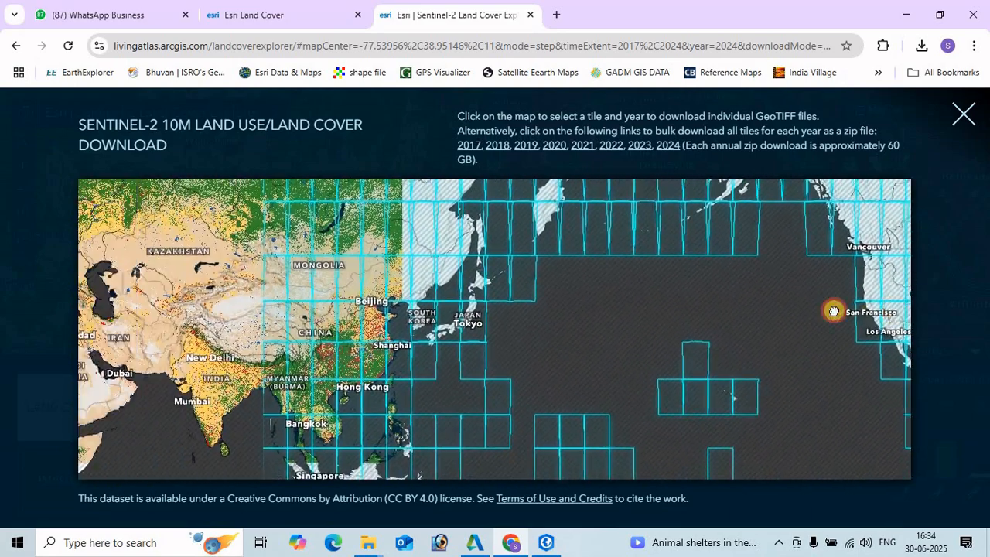
drag(596, 329, 404, 309)
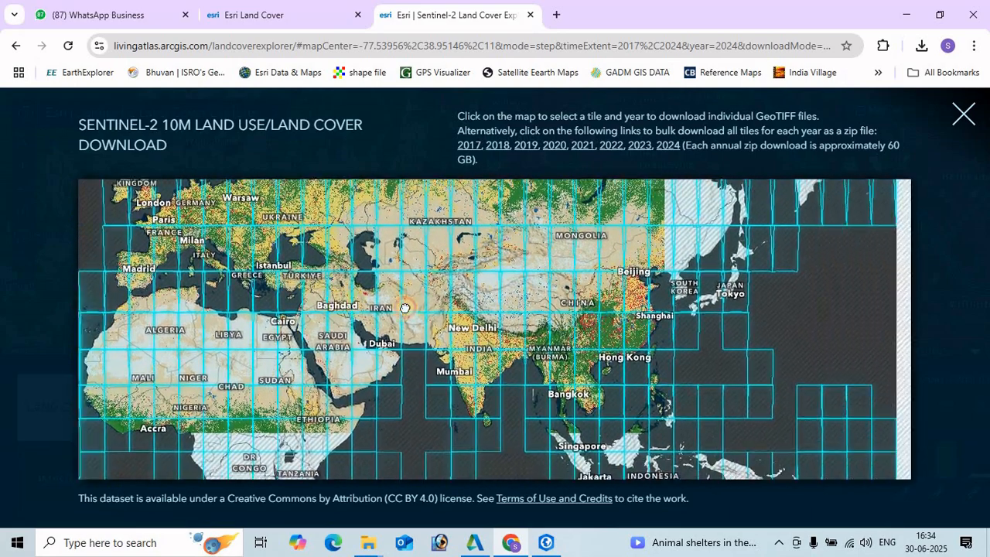
drag(300, 420, 446, 355)
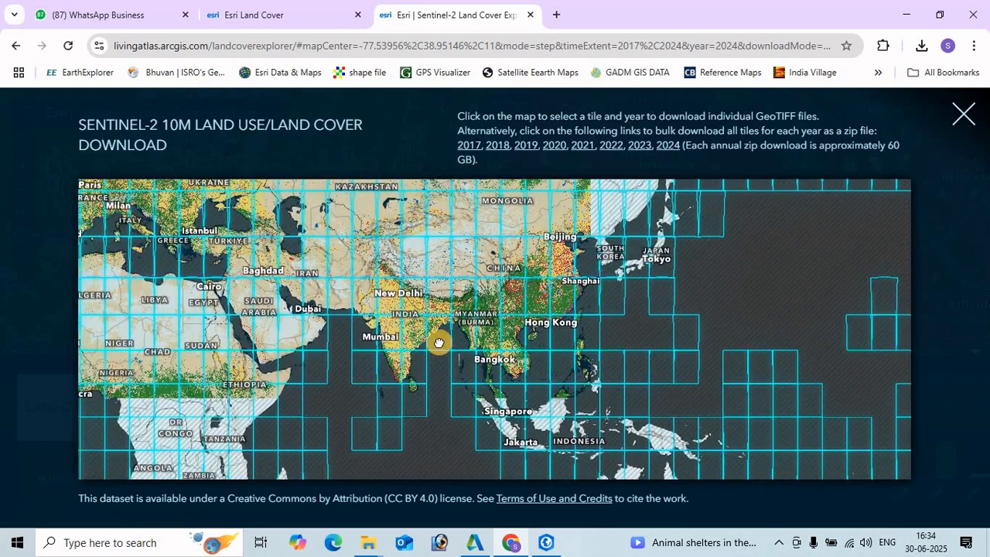
scroll(446, 356, up, 2)
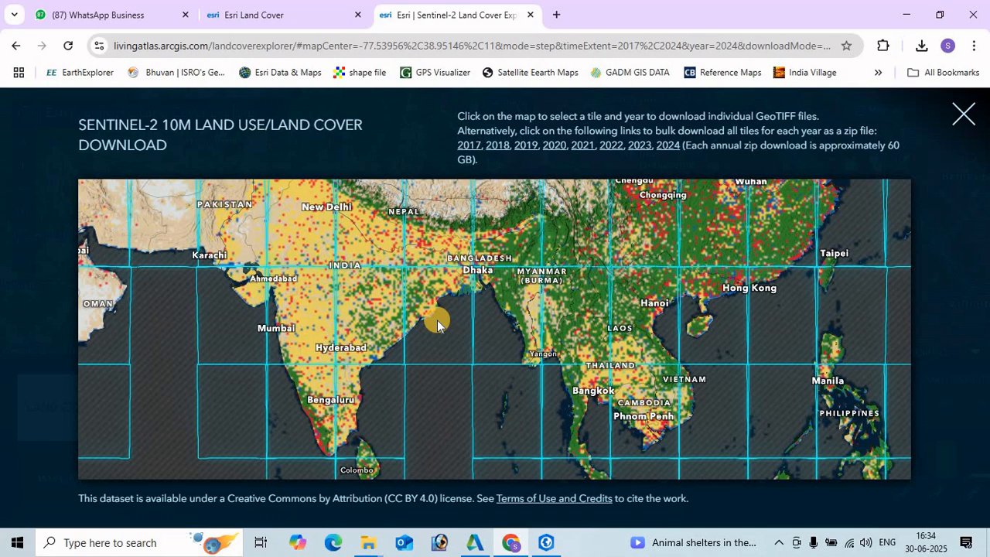
click(437, 320)
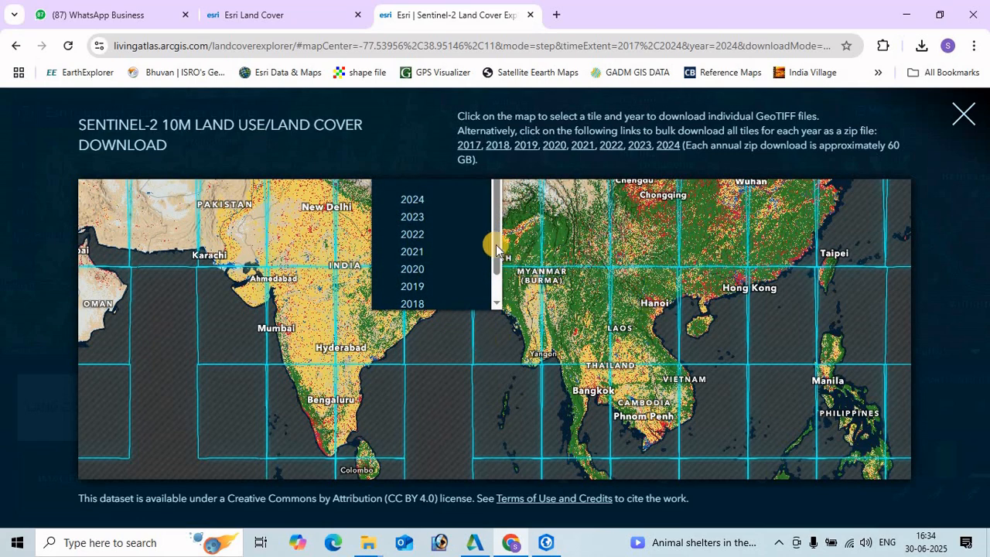
Step: Review the years offered for the selected tile's GeoTIFF download and check the browser's downloads
click(495, 302)
click(496, 213)
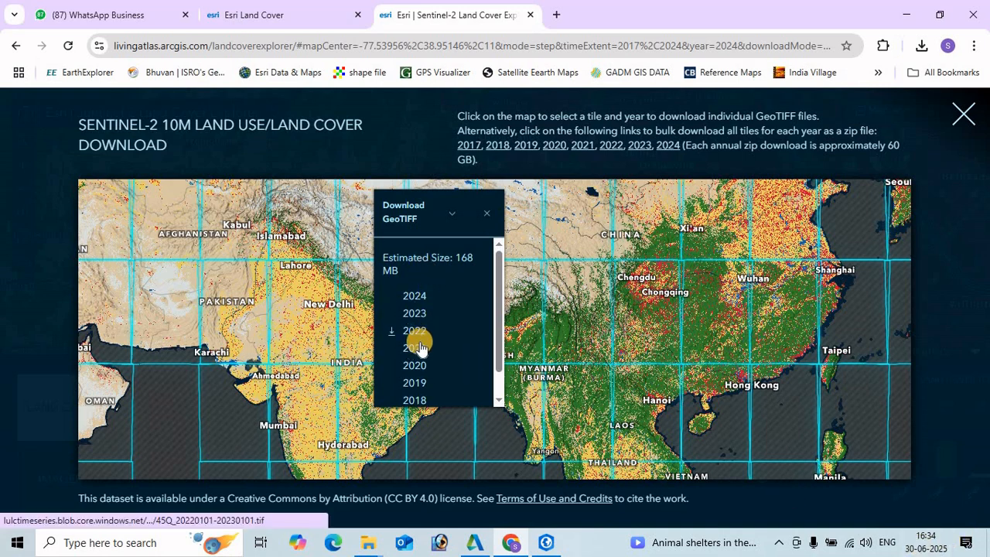
scroll(418, 327, down, 1)
scroll(418, 334, up, 1)
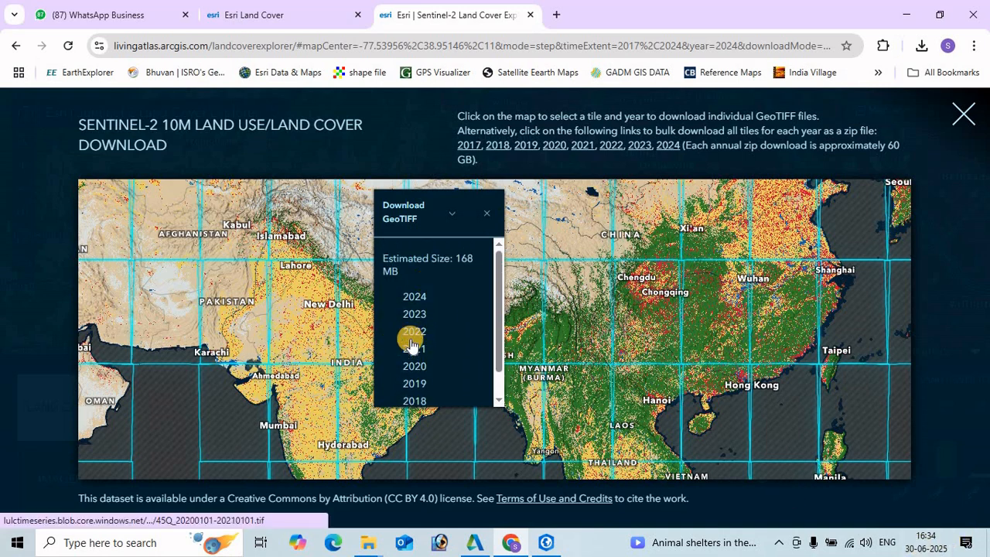
scroll(418, 340, down, 1)
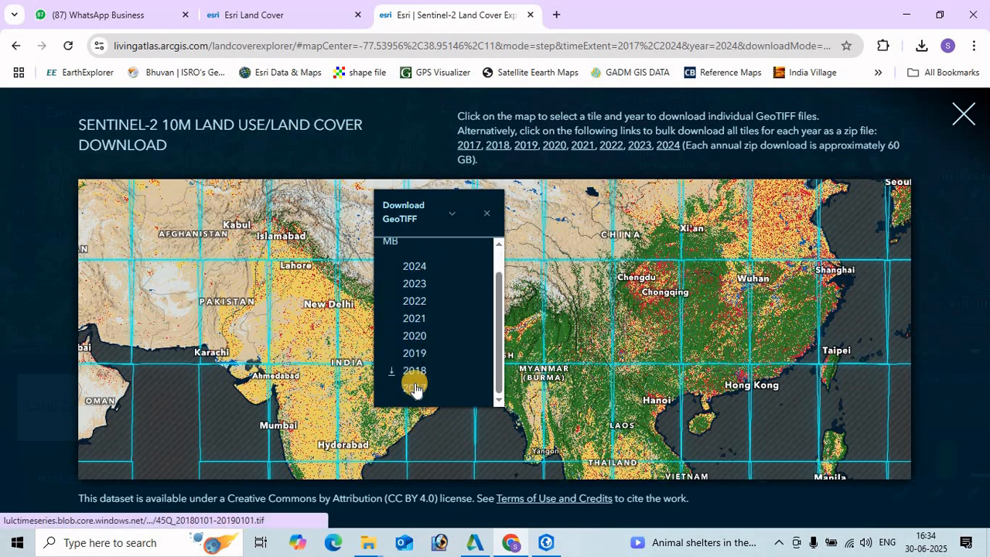
scroll(410, 312, up, 1)
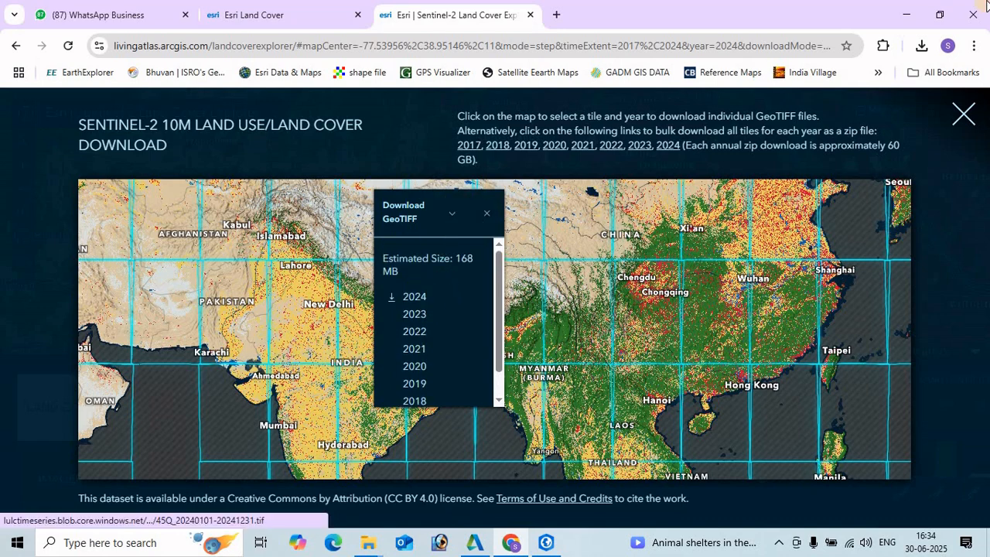
click(921, 46)
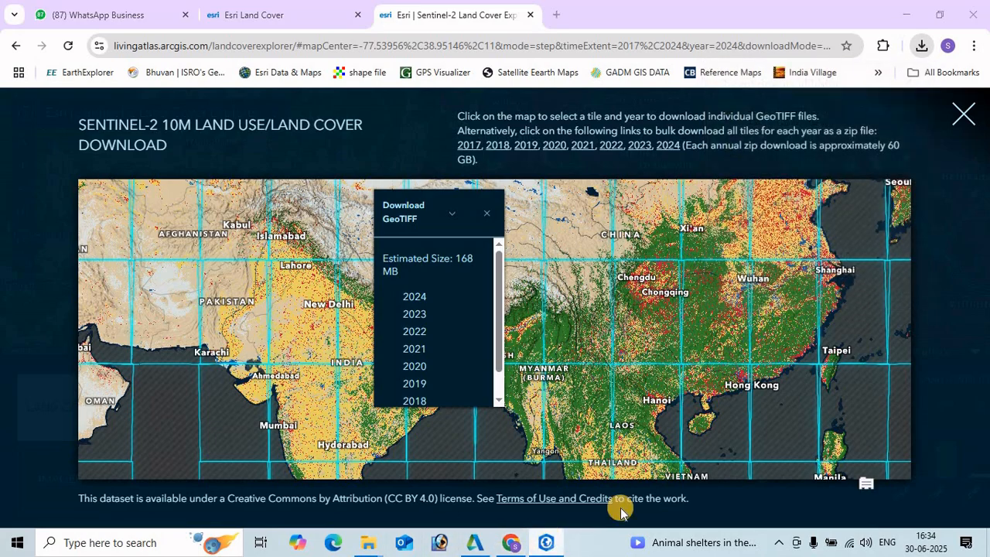
Step: Switch to ArcGIS Pro and show the 45Q_20240101-20241231.tif and study_area layers, with the whole boundary in view
click(546, 542)
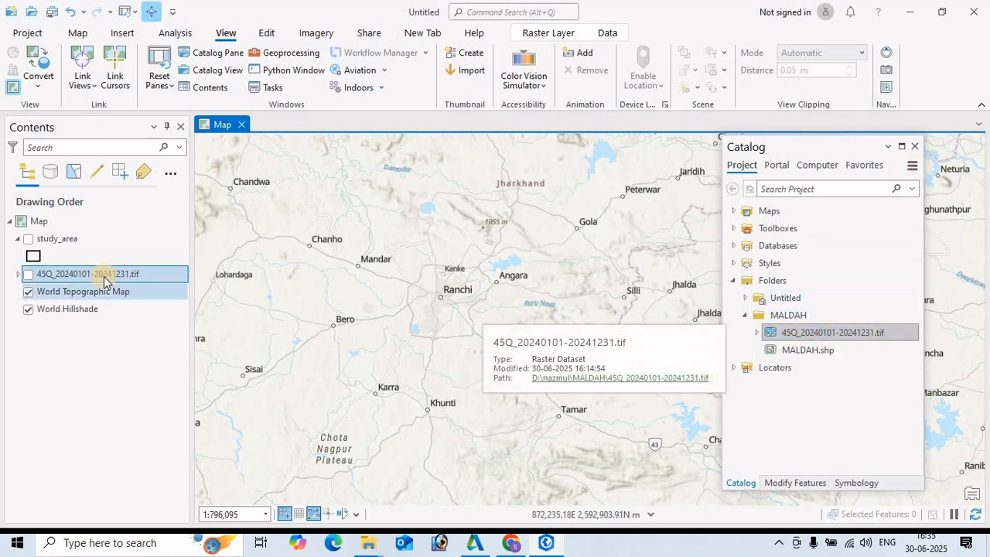
click(29, 275)
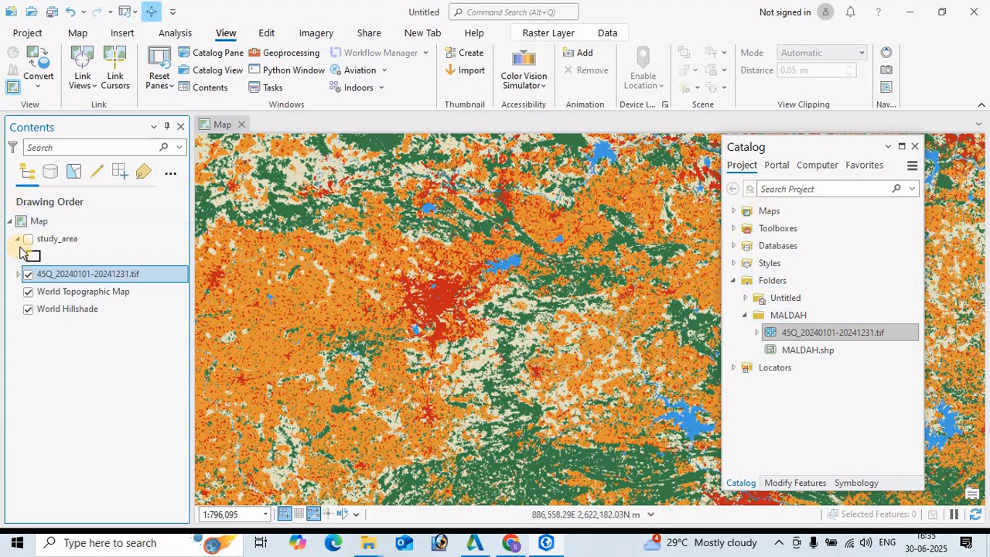
click(29, 240)
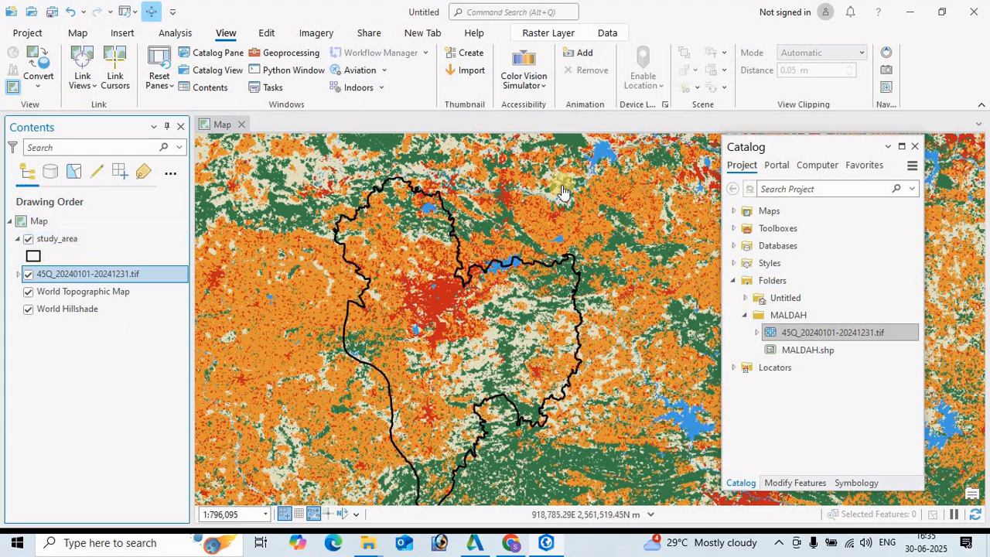
drag(452, 322, 463, 278)
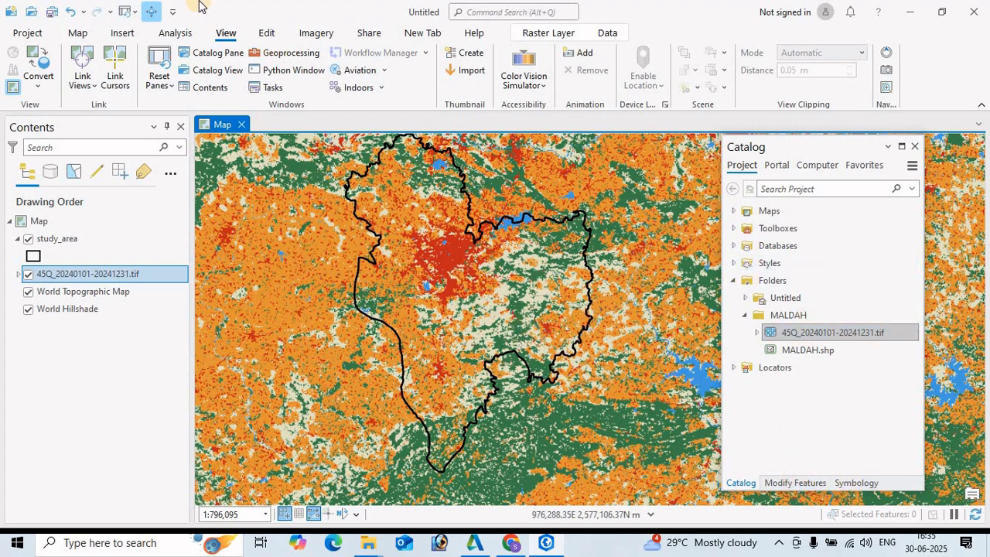
Step: Set up Extract by Mask with 45Q_20240101-20241231.tif as input raster, study_area as mask data and Inside as extraction area
click(274, 60)
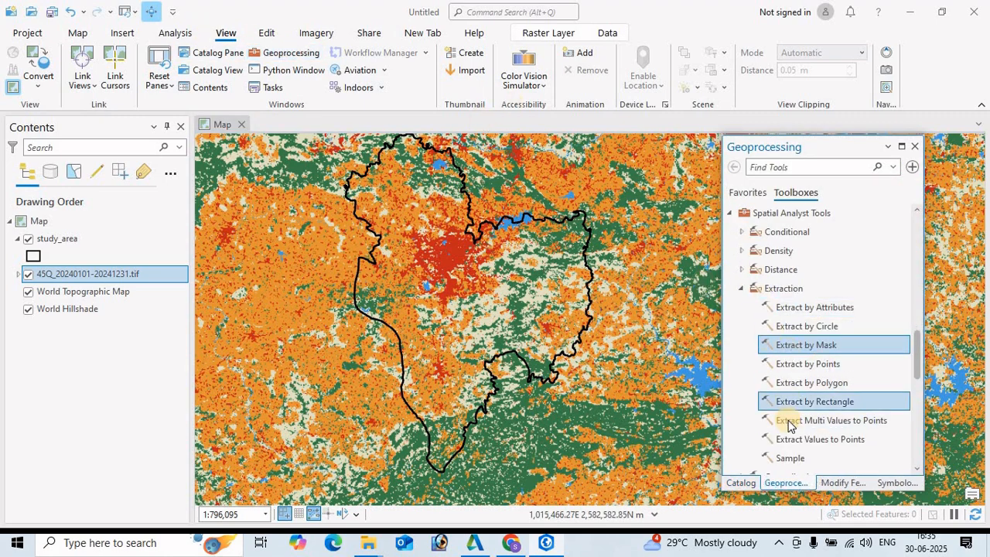
scroll(789, 418, down, 4)
scroll(797, 325, up, 4)
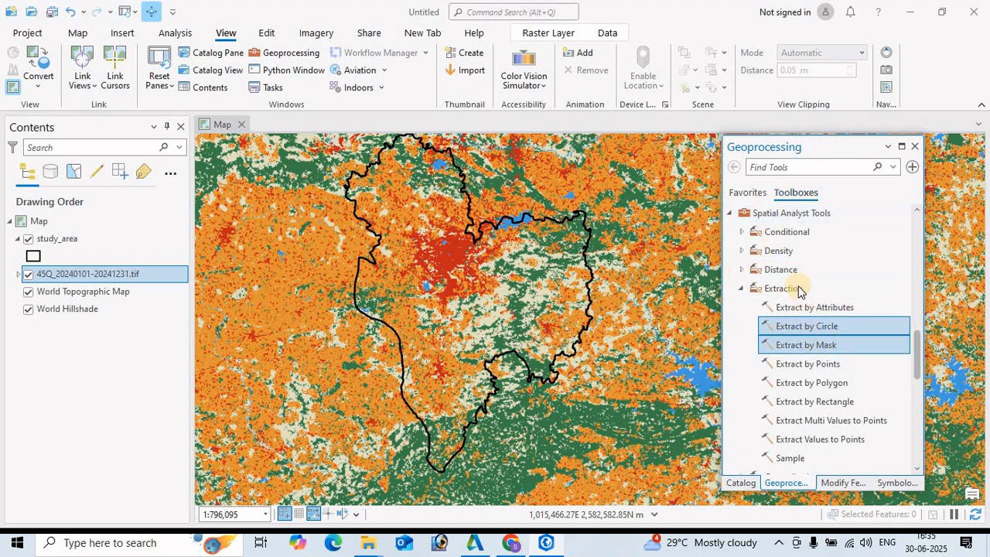
double_click(805, 348)
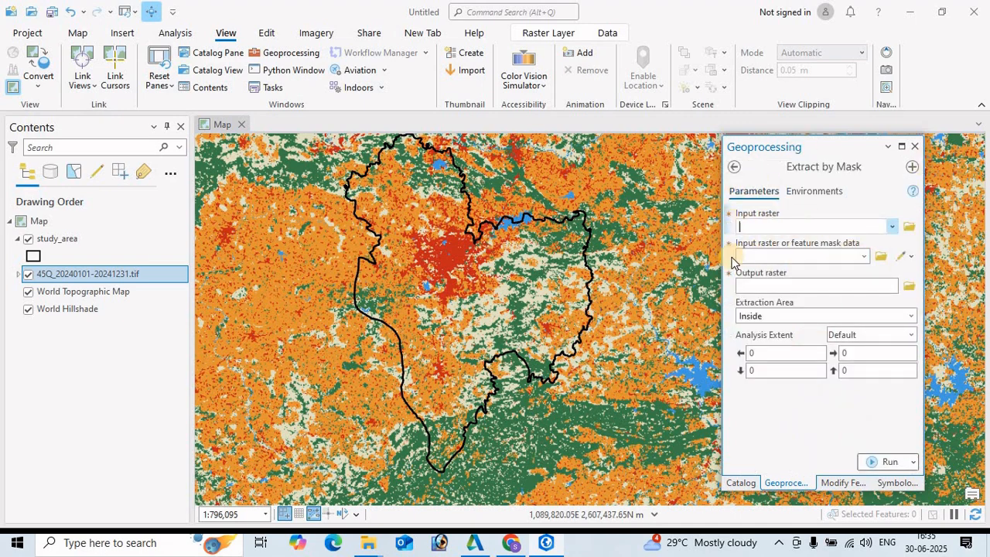
click(894, 228)
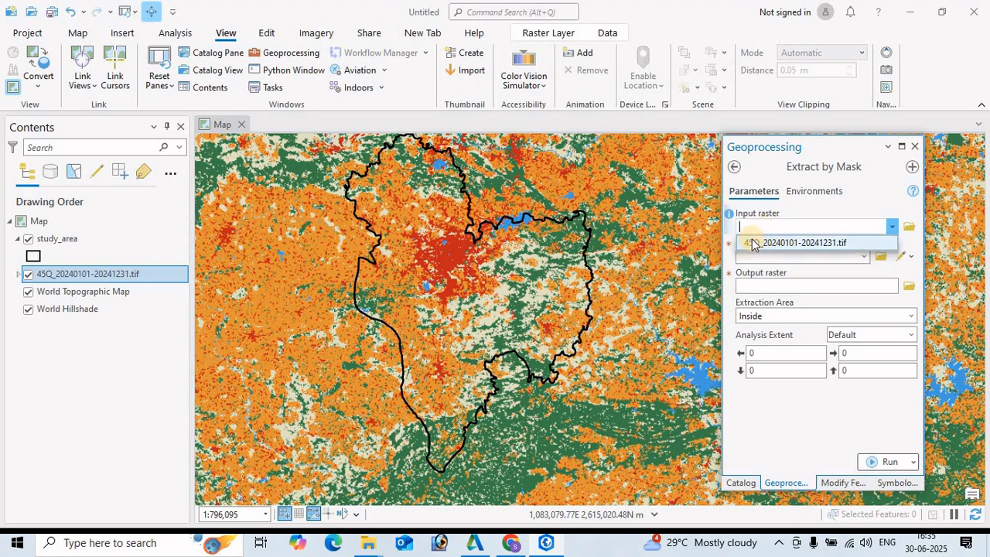
click(753, 245)
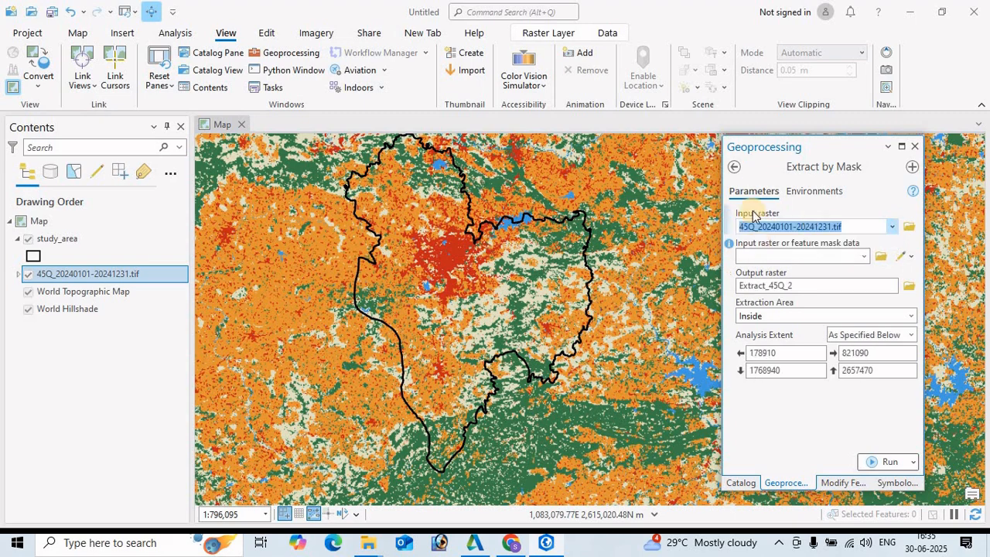
click(864, 256)
click(759, 275)
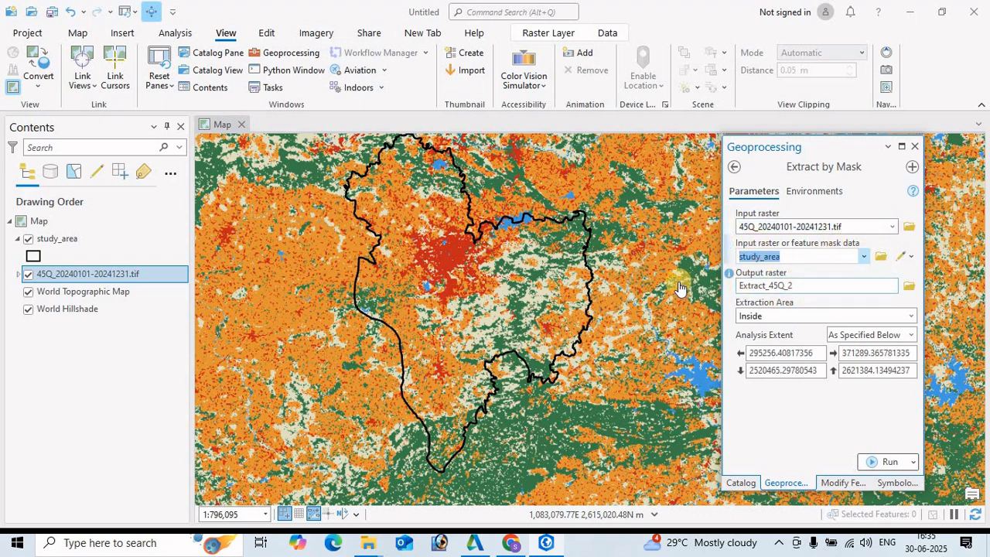
click(786, 316)
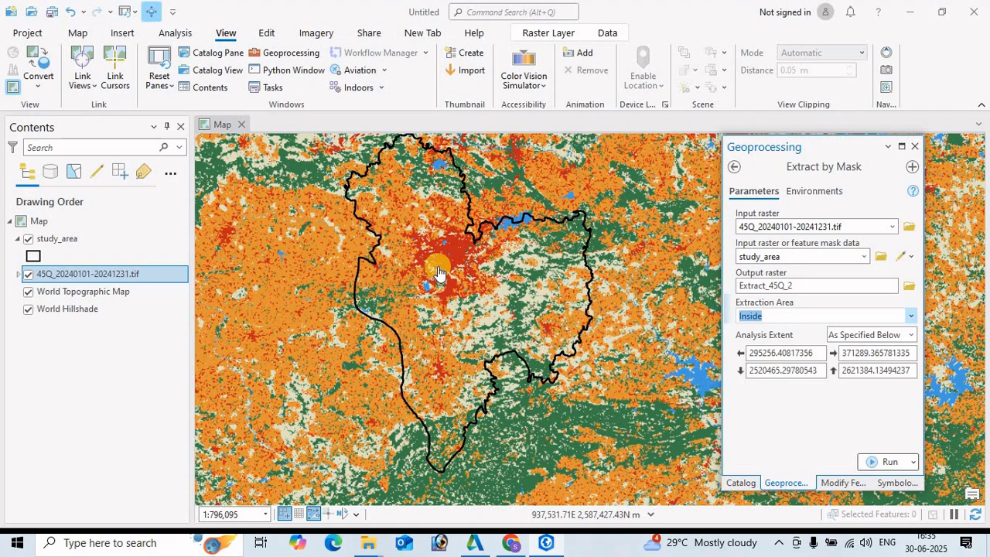
Step: Run Extract by Mask and remove the 45Q_20240101-20241231.tif layer from the map
click(887, 463)
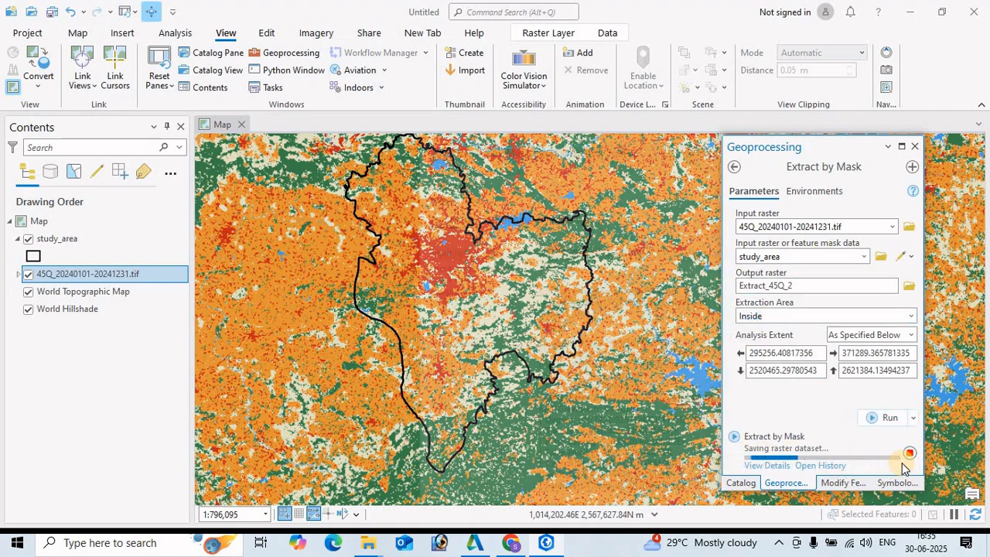
mouse_move(902, 463)
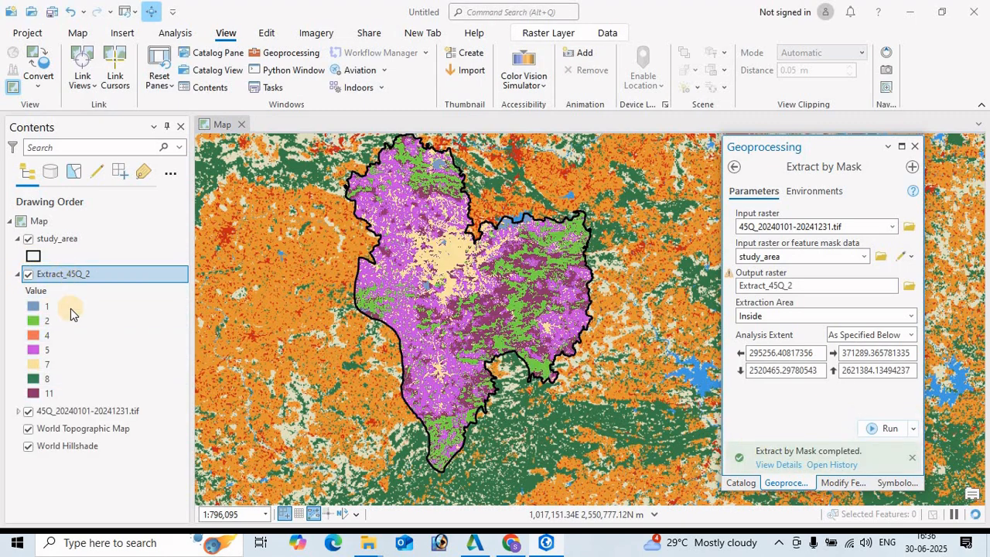
right_click(78, 415)
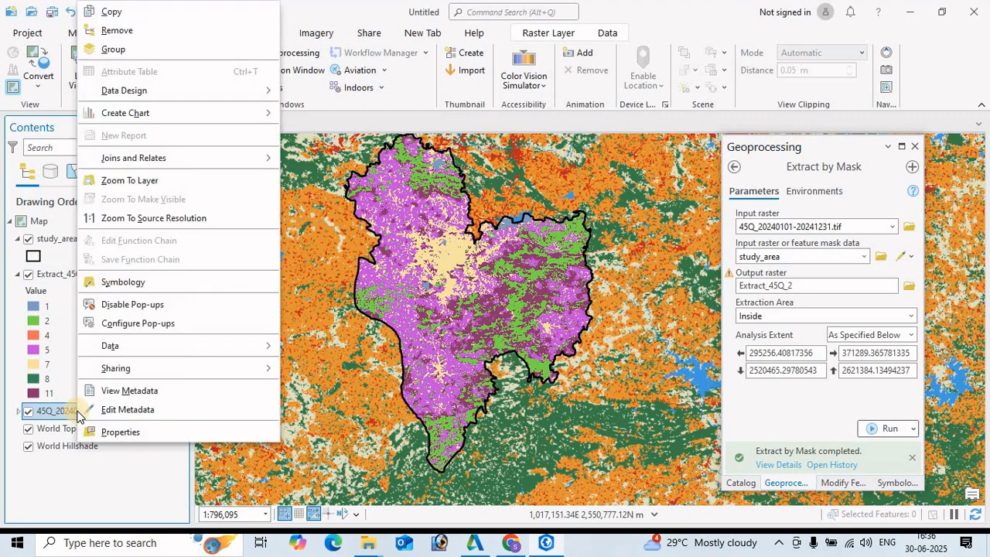
click(107, 37)
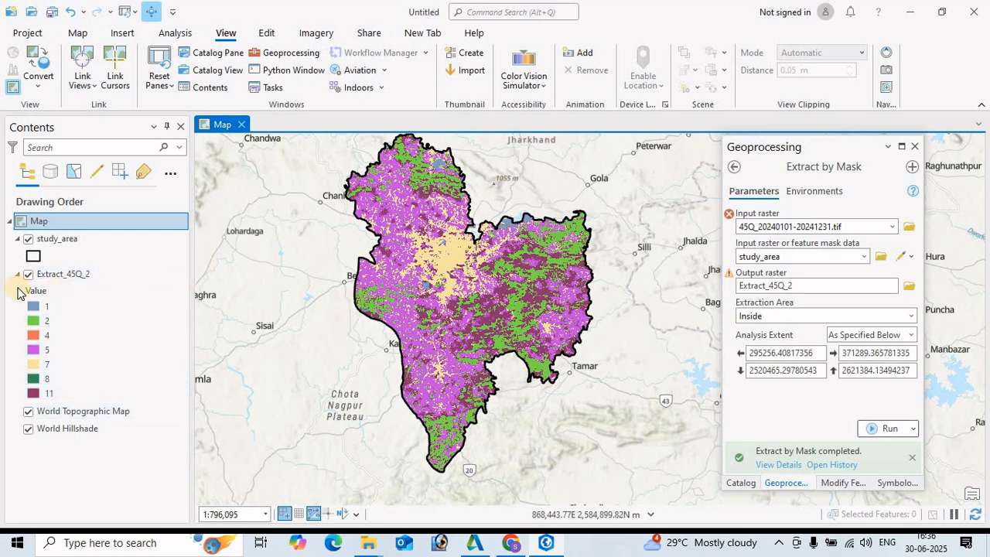
Step: Add a text field named Class to the Extract_45Q_2 attribute table and save the field changes
right_click(51, 276)
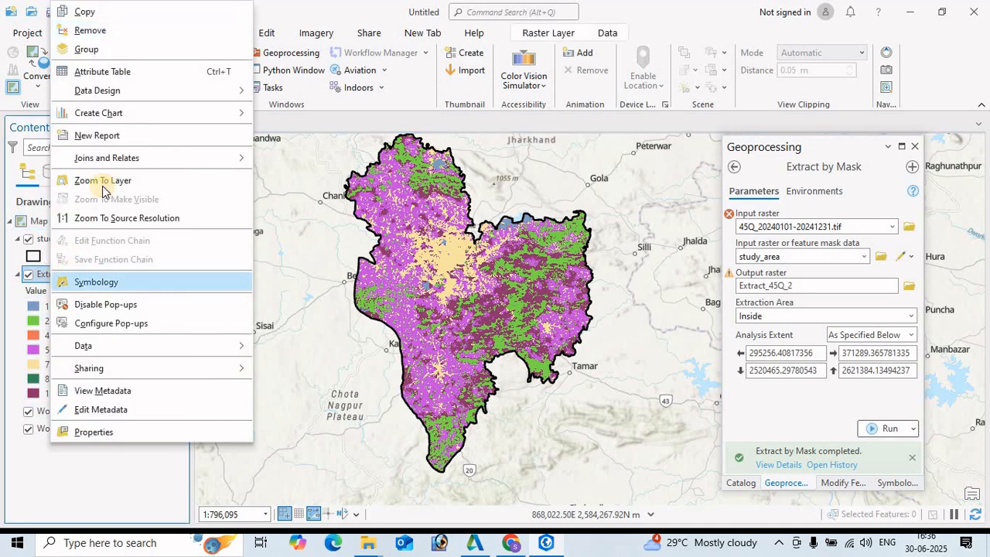
click(106, 71)
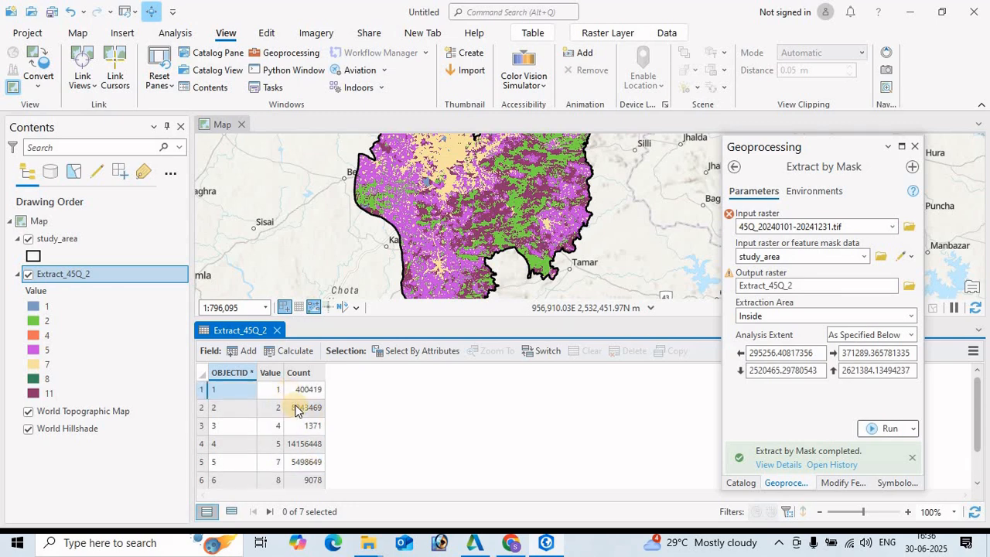
click(238, 354)
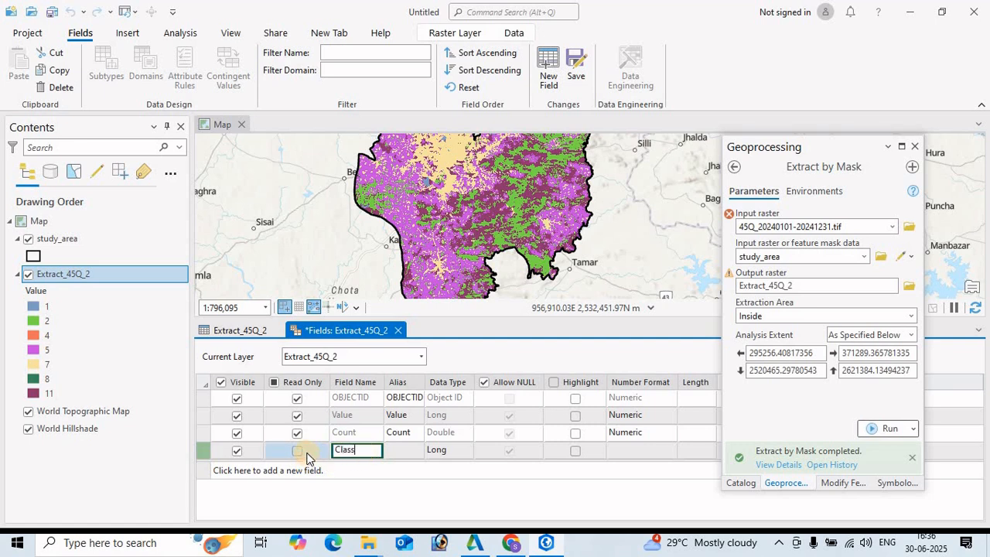
click(463, 453)
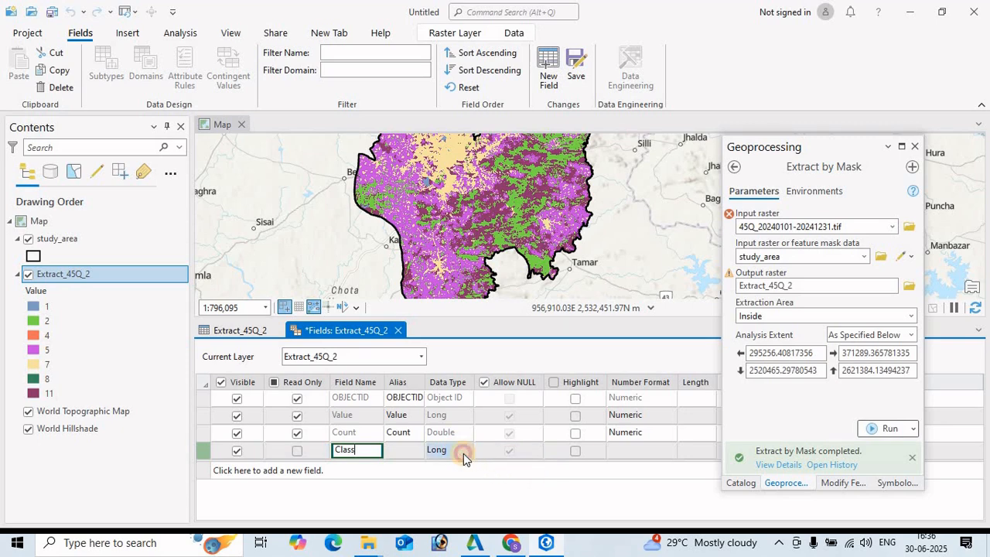
click(463, 454)
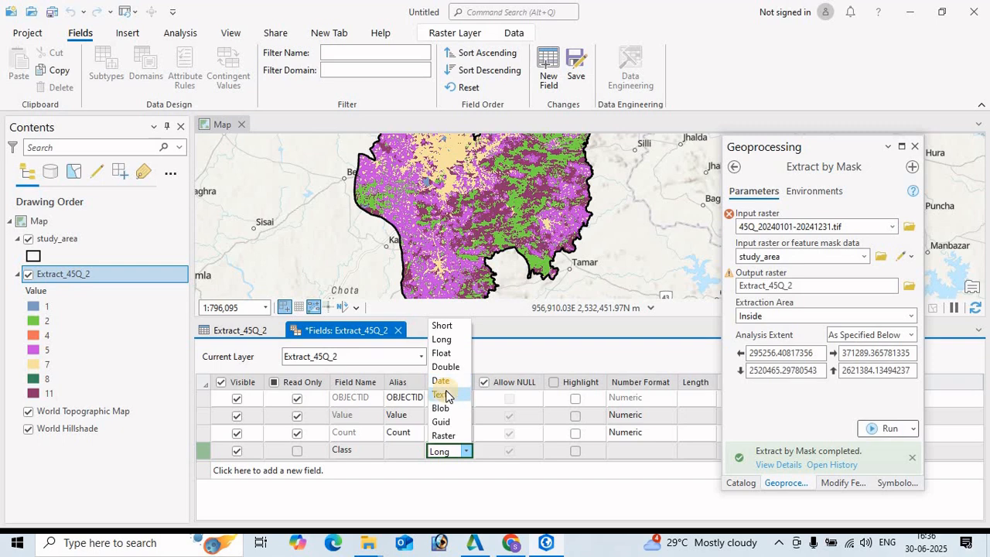
click(447, 395)
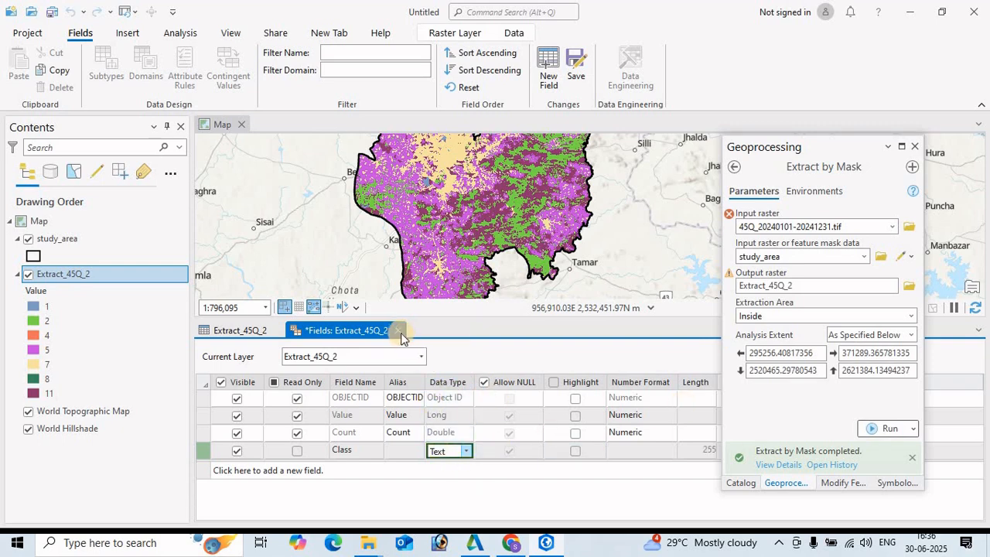
click(399, 331)
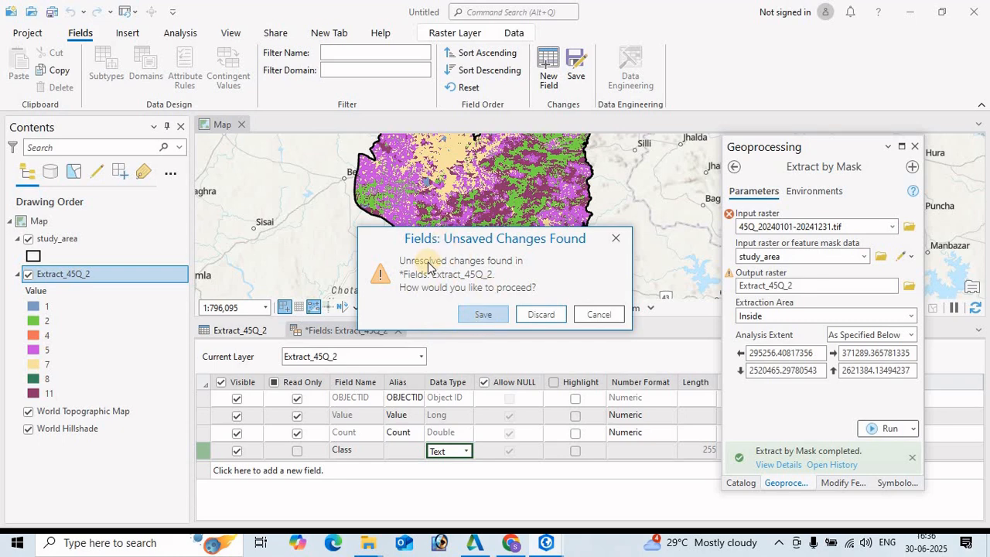
click(482, 316)
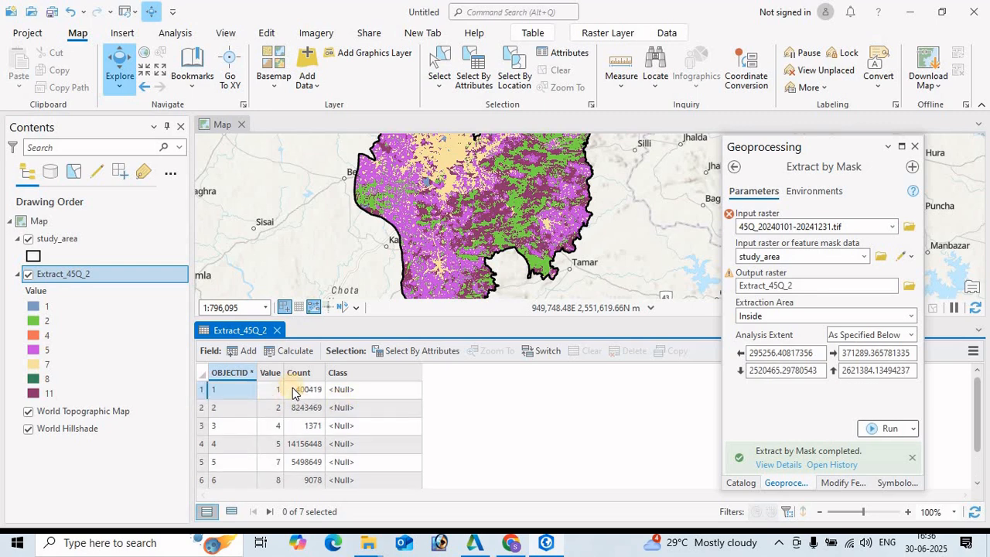
Step: Switch to the browser and open the ArcGIS Living Atlas item for Sentinel-2 land cover from the Esri Land Cover page
click(355, 391)
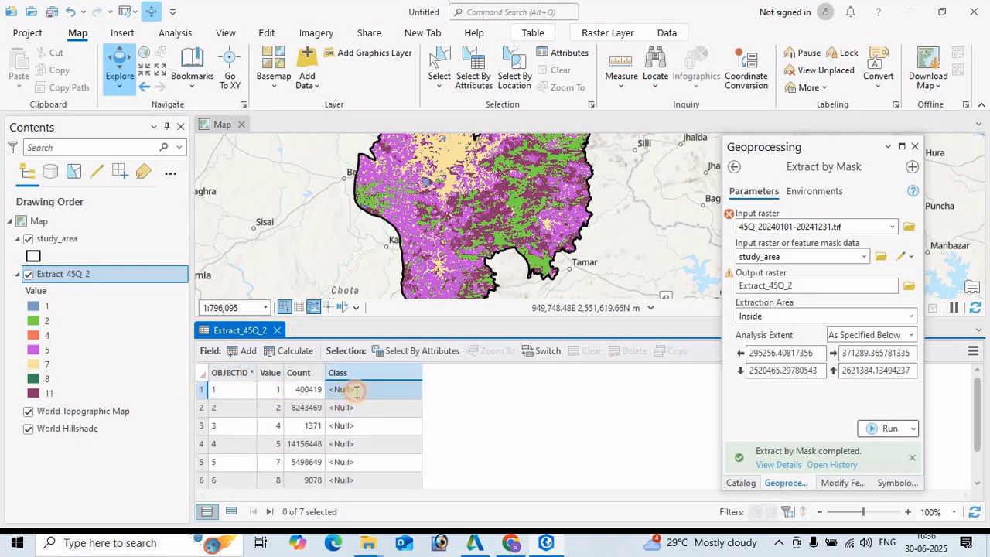
click(355, 391)
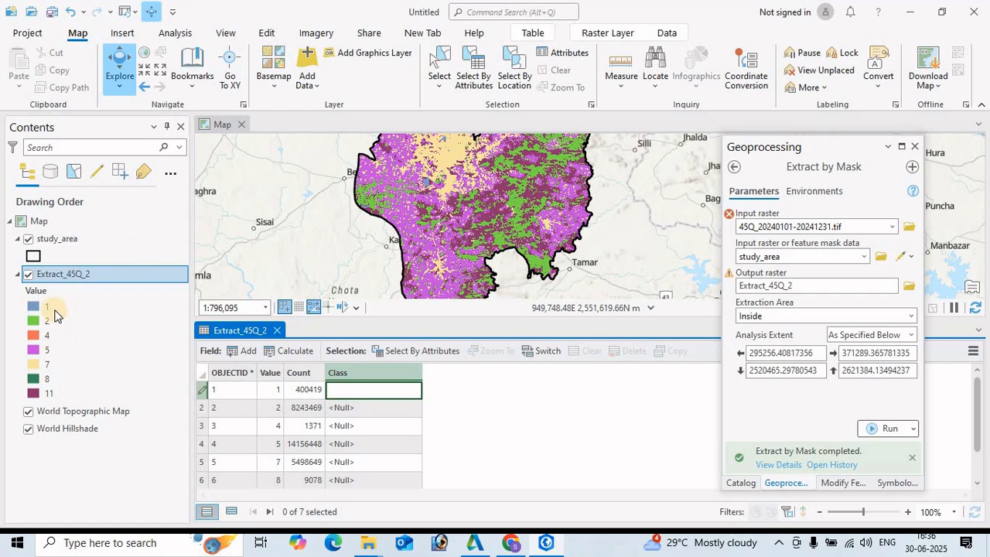
click(510, 544)
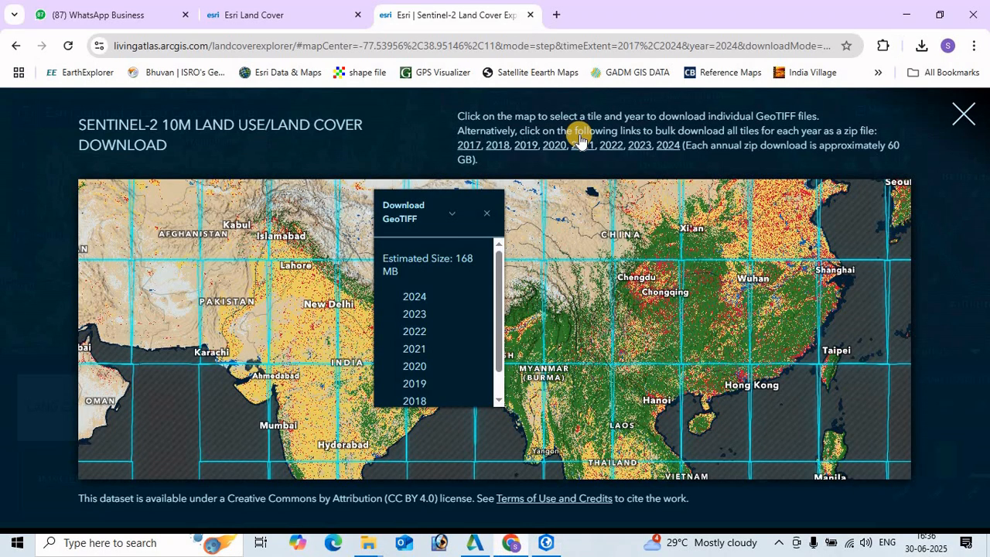
click(242, 17)
scroll(745, 313, up, 5)
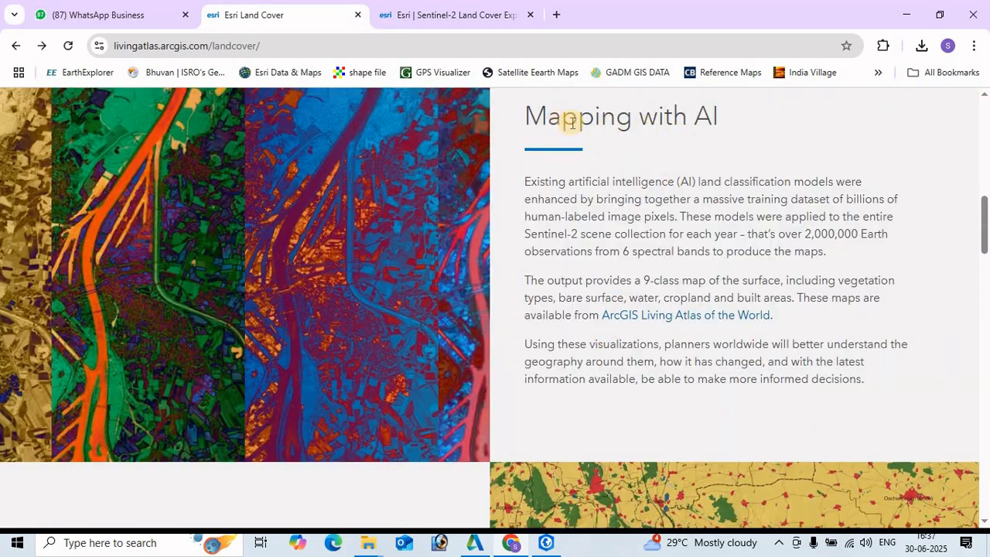
click(663, 316)
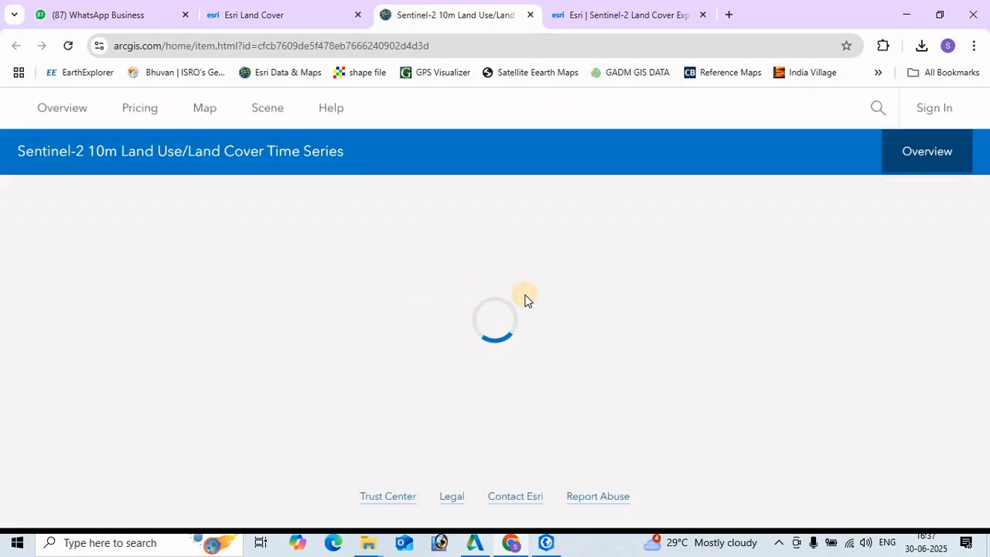
Step: Examine the item description, key properties and class definitions table for the names and meanings of the land cover values
scroll(261, 309, down, 4)
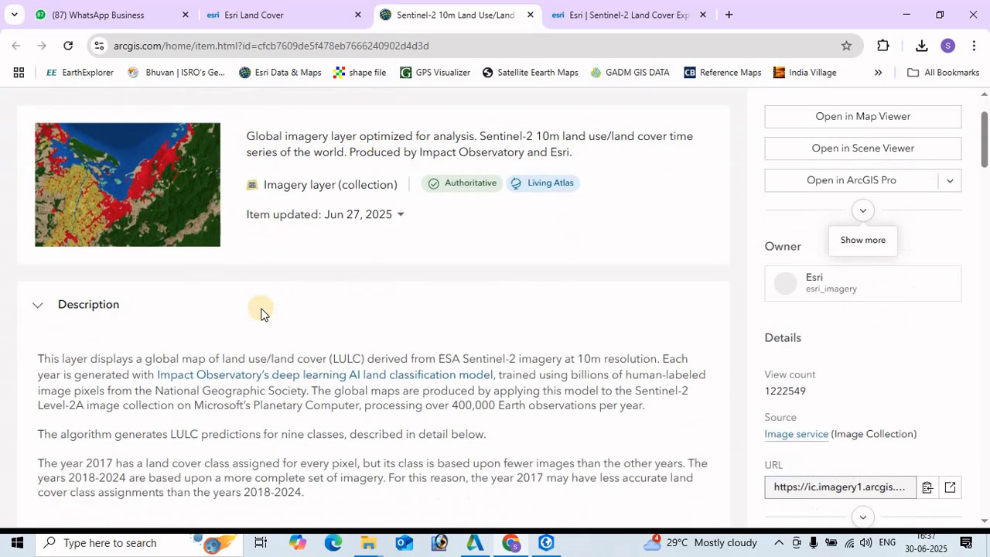
scroll(127, 277, up, 4)
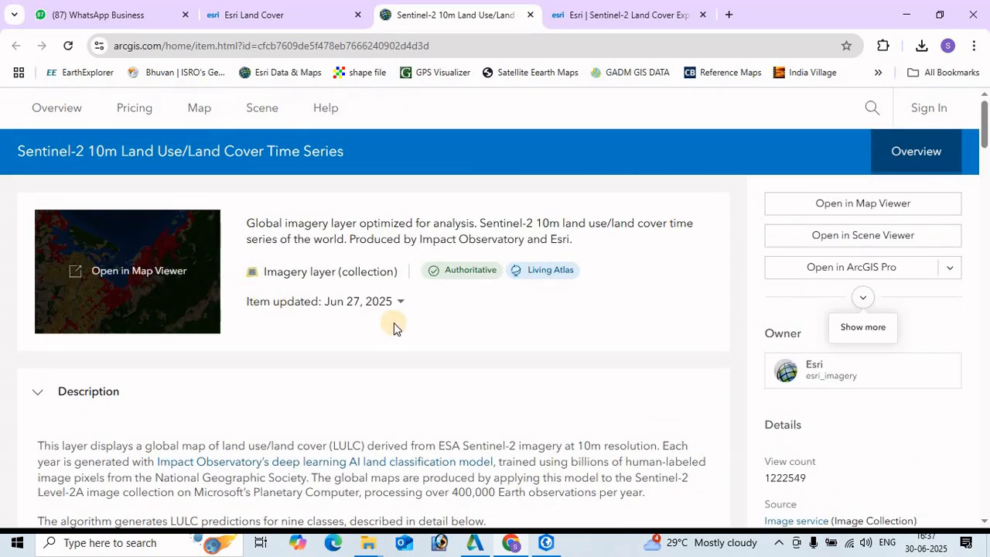
scroll(394, 325, down, 6)
scroll(245, 341, down, 2)
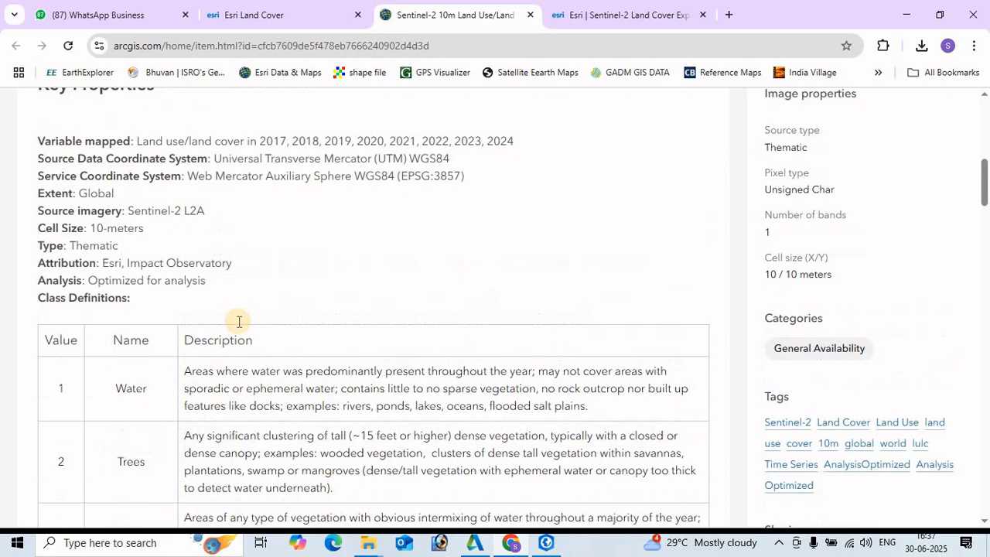
scroll(236, 323, up, 3)
scroll(160, 357, down, 3)
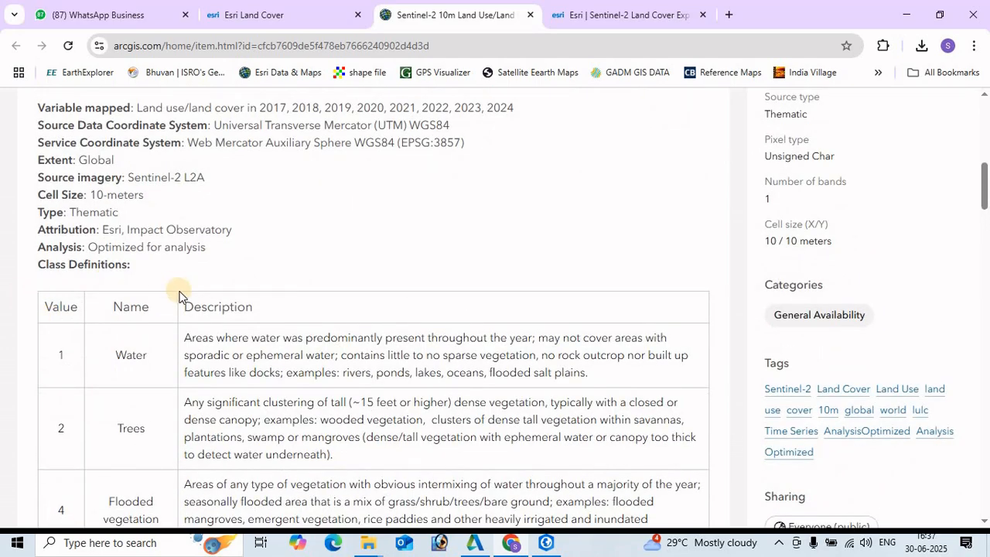
scroll(181, 292, down, 2)
scroll(173, 349, down, 5)
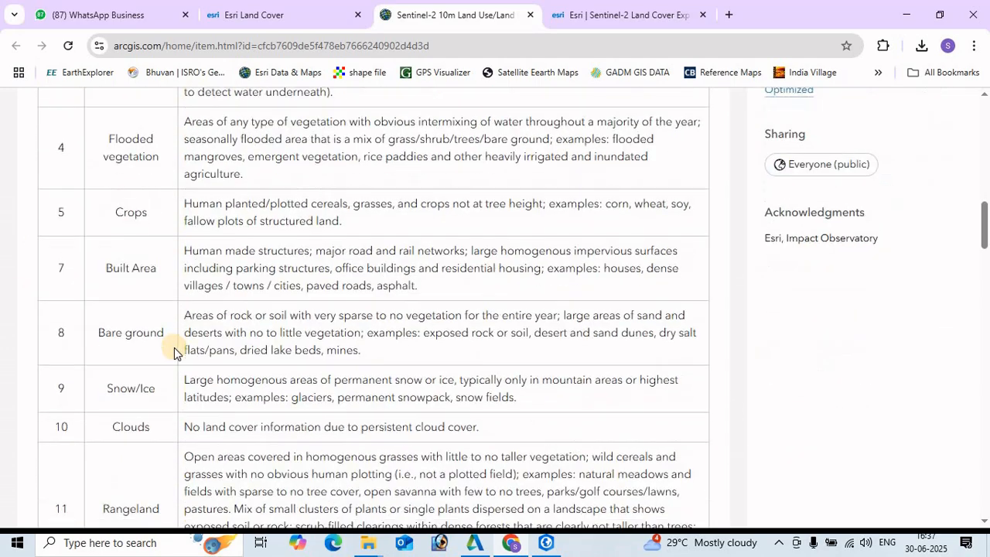
scroll(138, 386, up, 5)
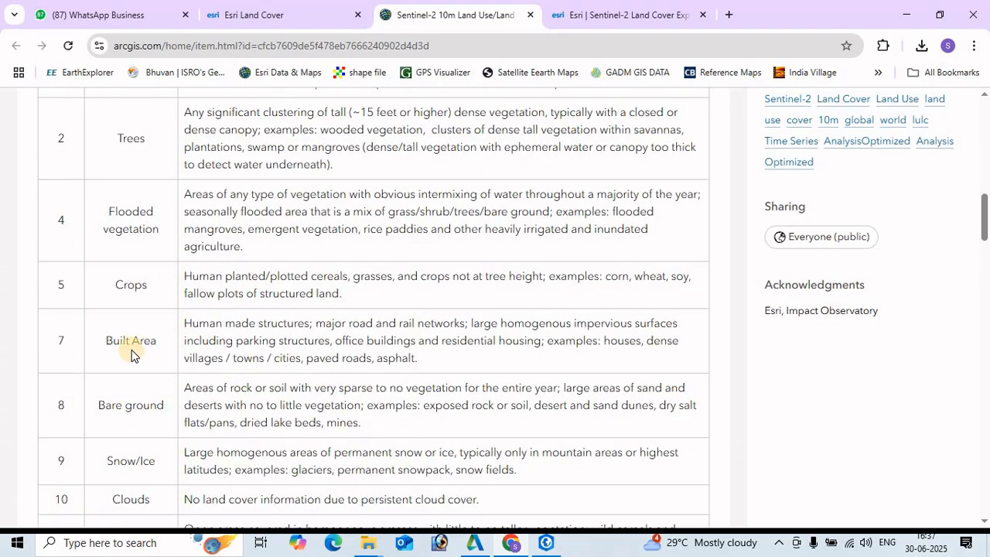
scroll(144, 319, down, 7)
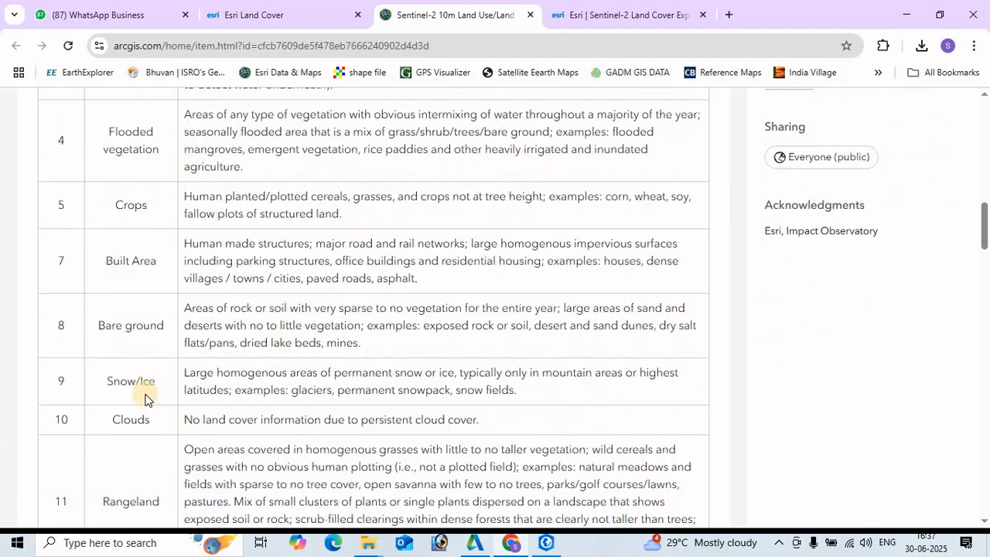
scroll(152, 222, up, 4)
scroll(154, 222, up, 3)
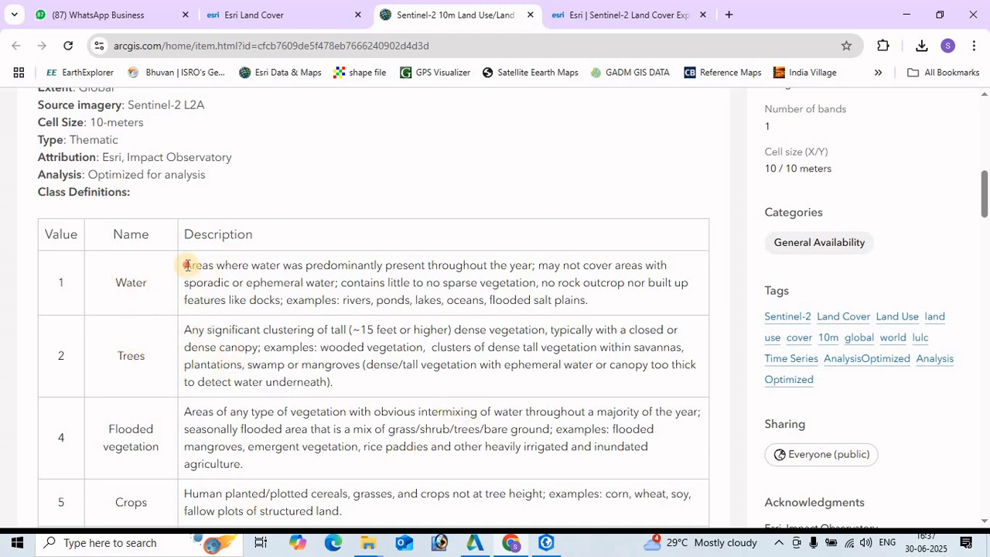
drag(187, 266, 632, 302)
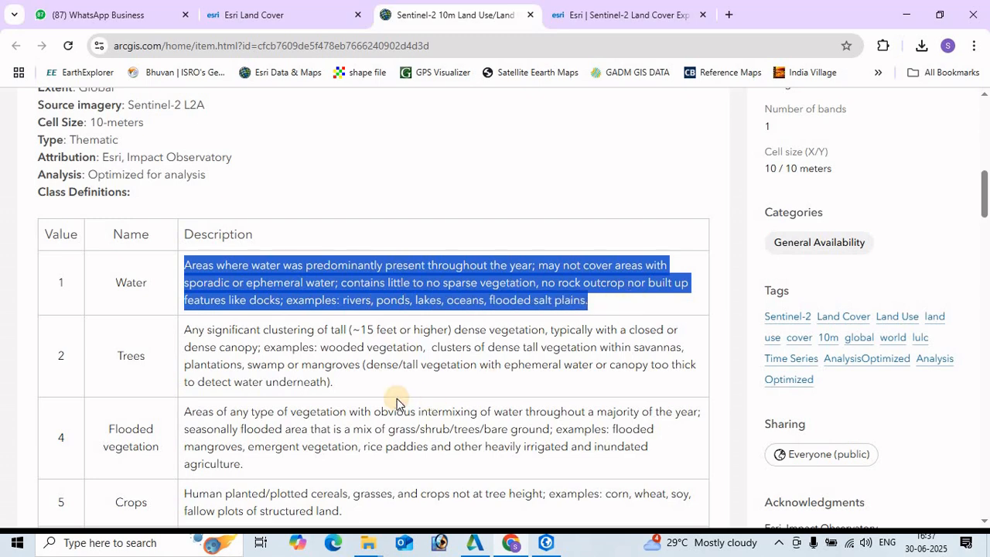
Step: Copy the class name Water from the definitions table into the Class field of the Value 1 row in ArcGIS Pro
scroll(397, 398, down, 1)
drag(116, 210, 186, 211)
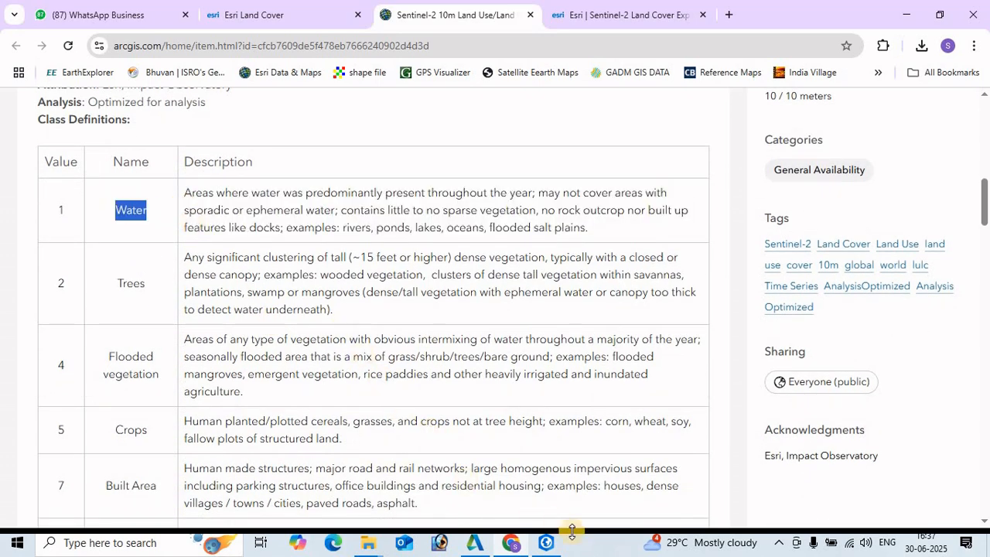
click(549, 547)
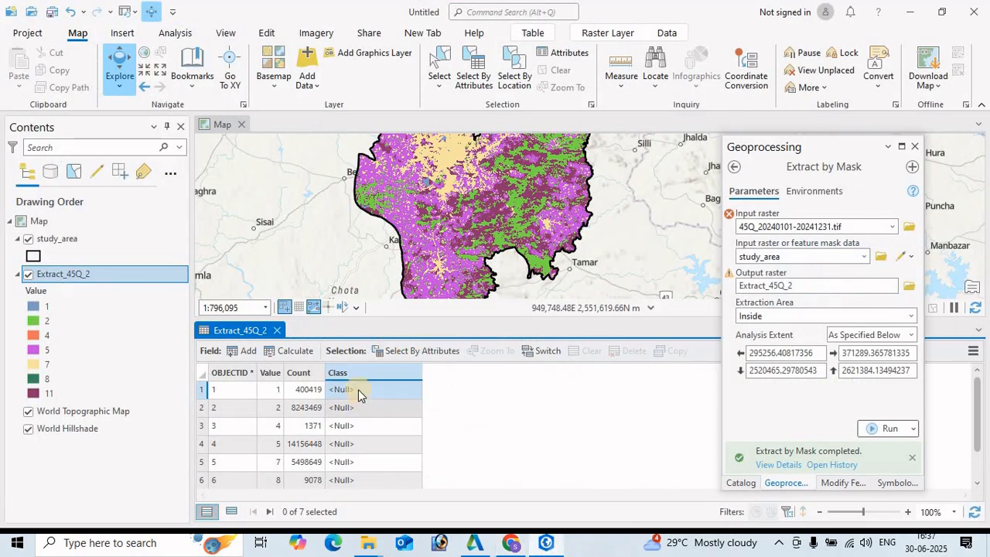
click(359, 389)
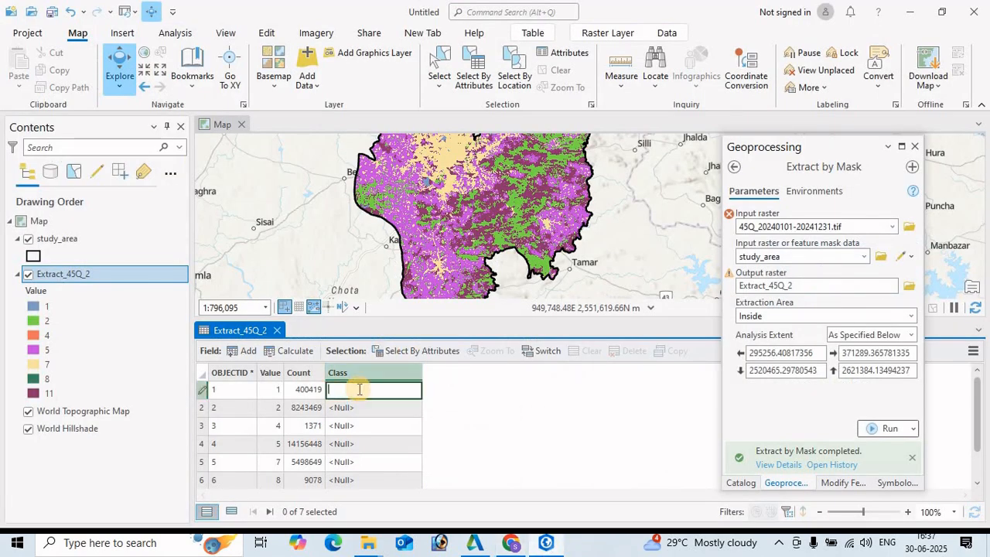
click(346, 407)
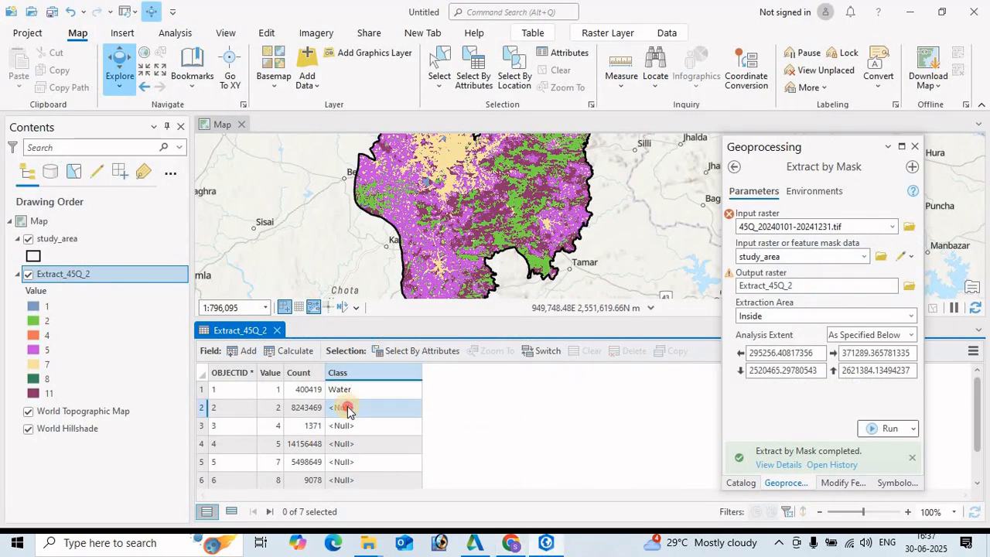
Step: Copy the class name Trees from the browser's definitions table into the Class field of the Value 2 row in ArcGIS Pro
click(511, 543)
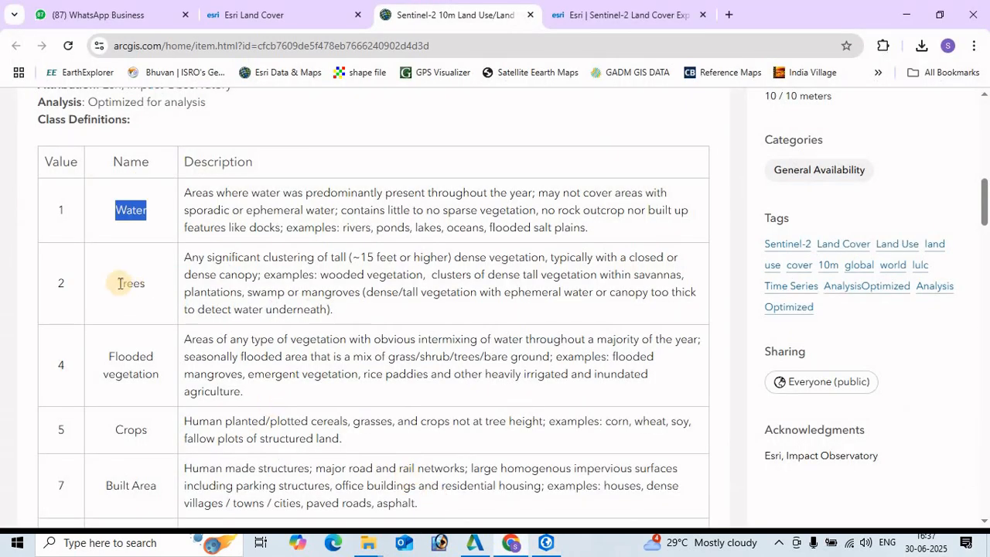
drag(115, 286, 153, 286)
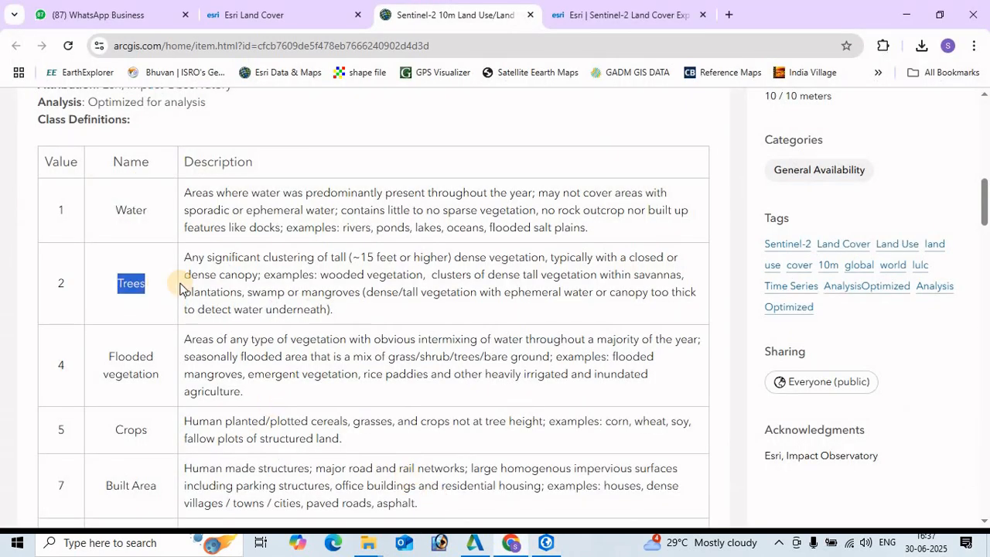
click(517, 547)
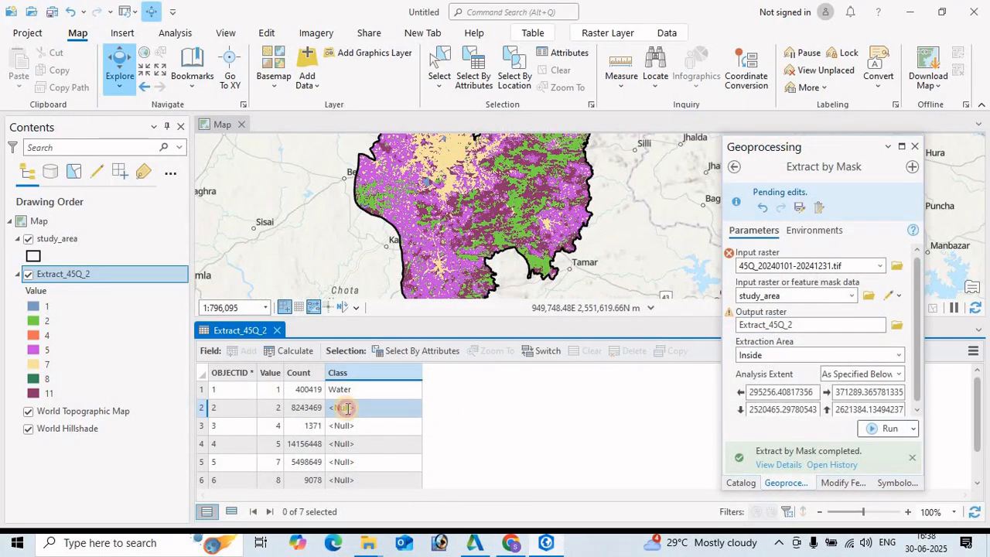
double_click(347, 408)
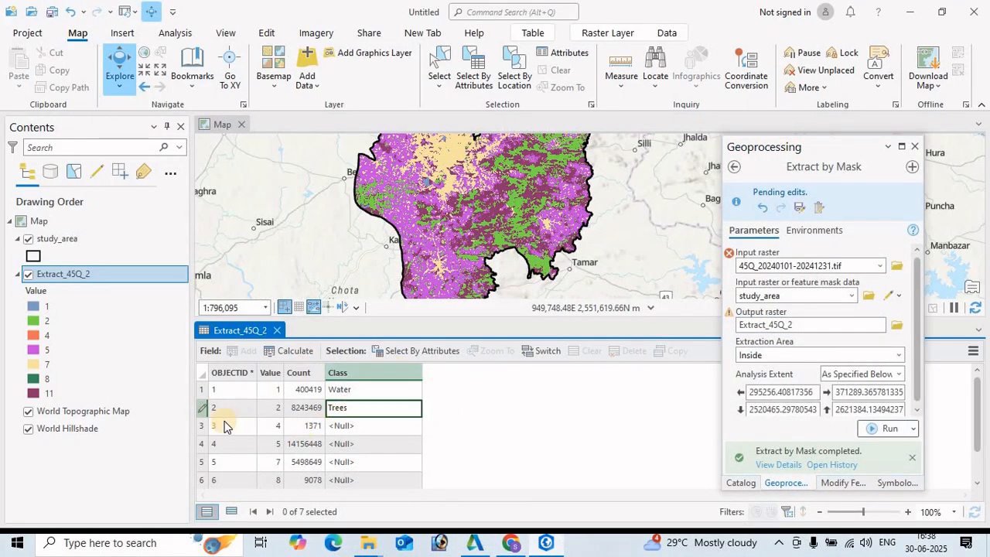
click(400, 518)
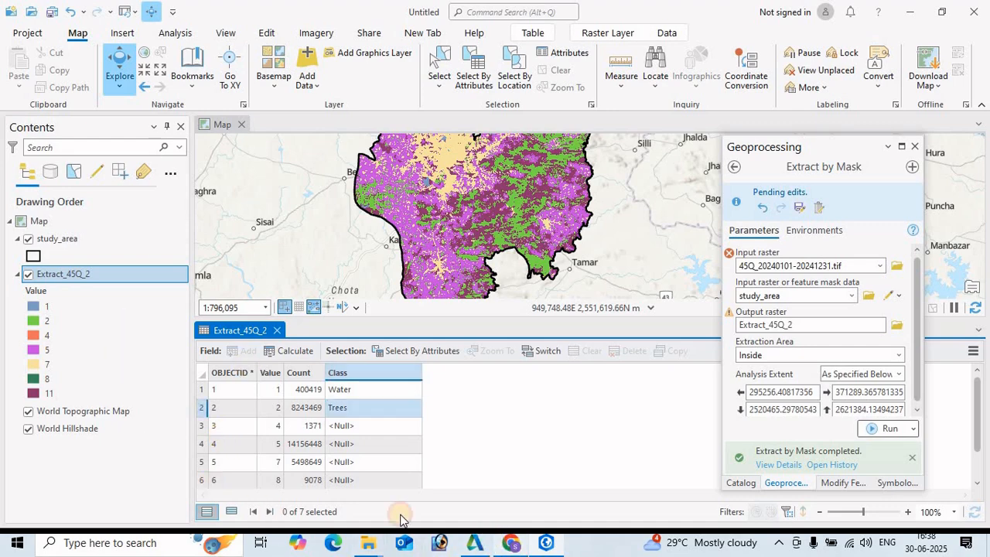
Step: Copy the class name Flooded vegetation from the browser's definitions table into the Class field of the Value 4 row in ArcGIS Pro
key(alt+Tab)
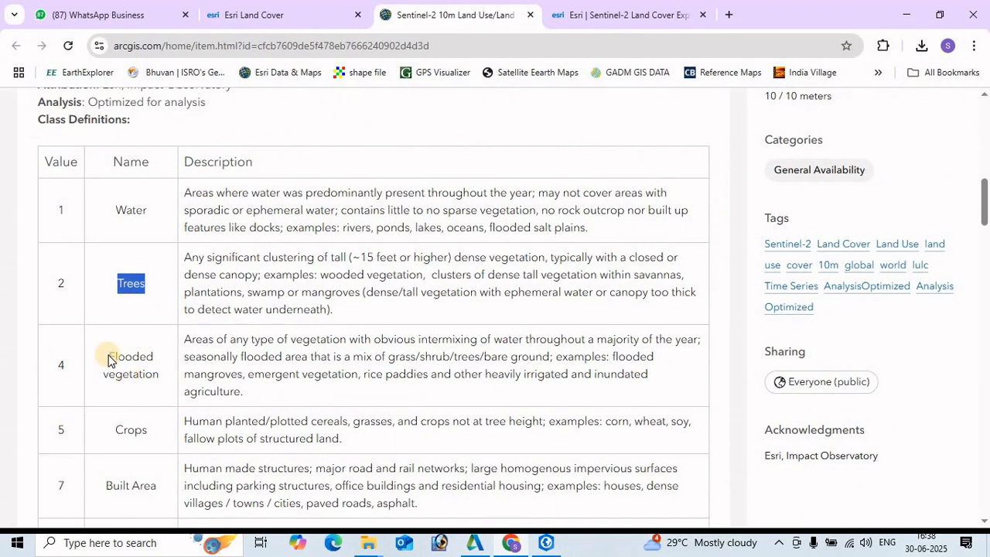
drag(108, 360, 177, 371)
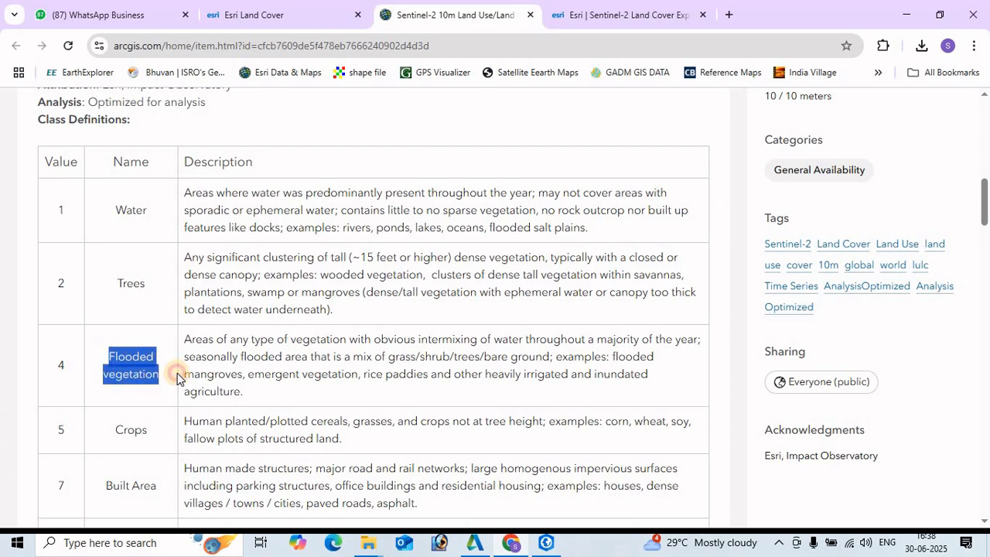
click(230, 548)
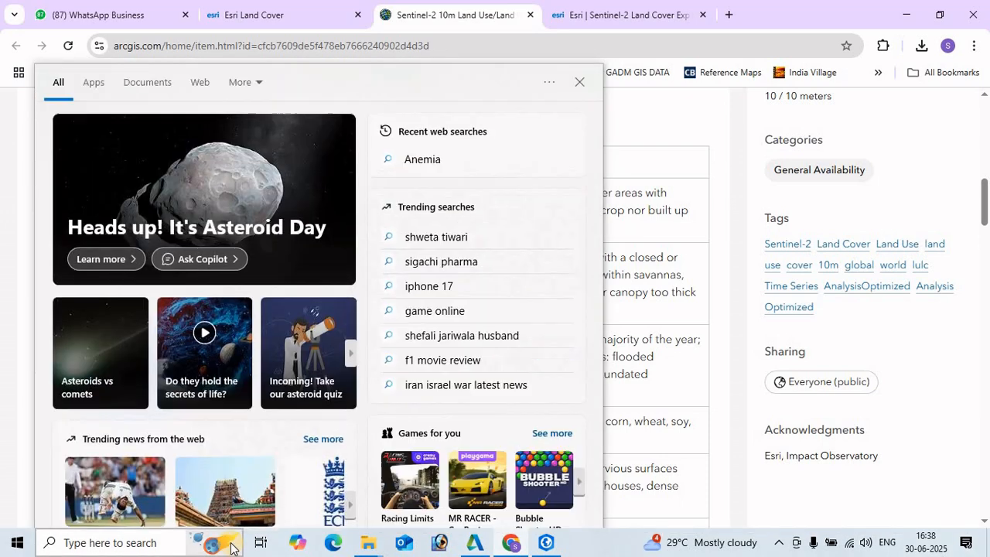
click(581, 82)
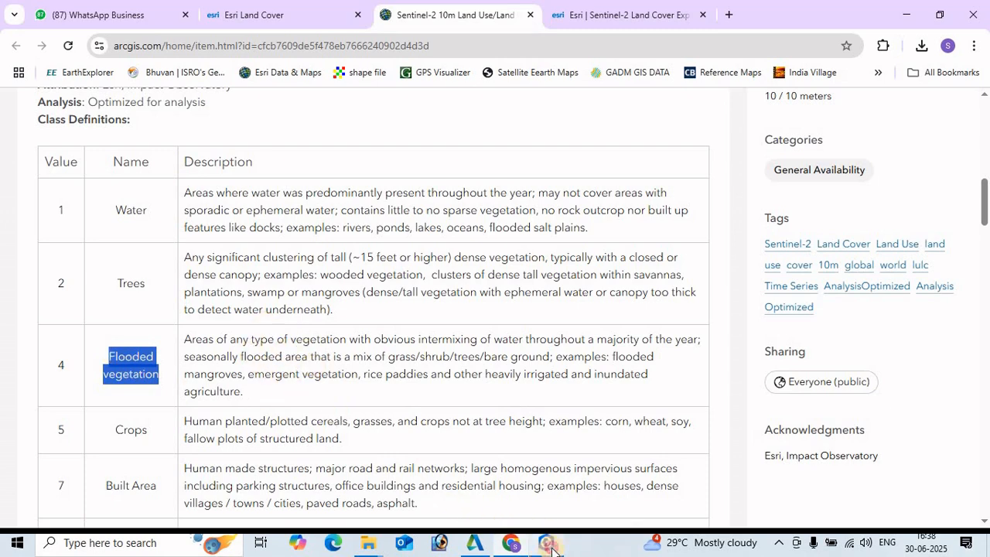
click(547, 543)
click(354, 425)
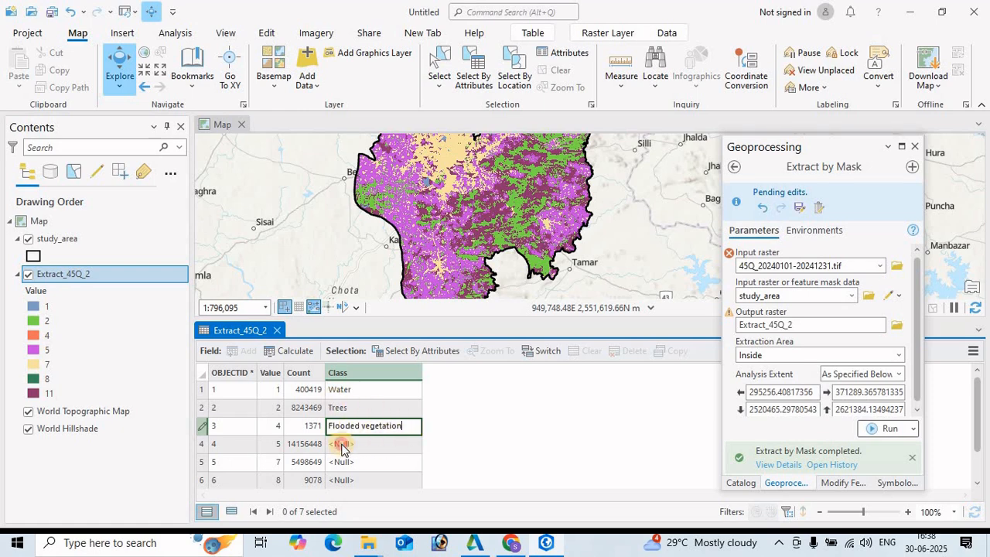
Step: Copy the class name Crops from the browser's definitions table into the Class field of the Value 5 row in ArcGIS Pro
click(341, 445)
click(342, 443)
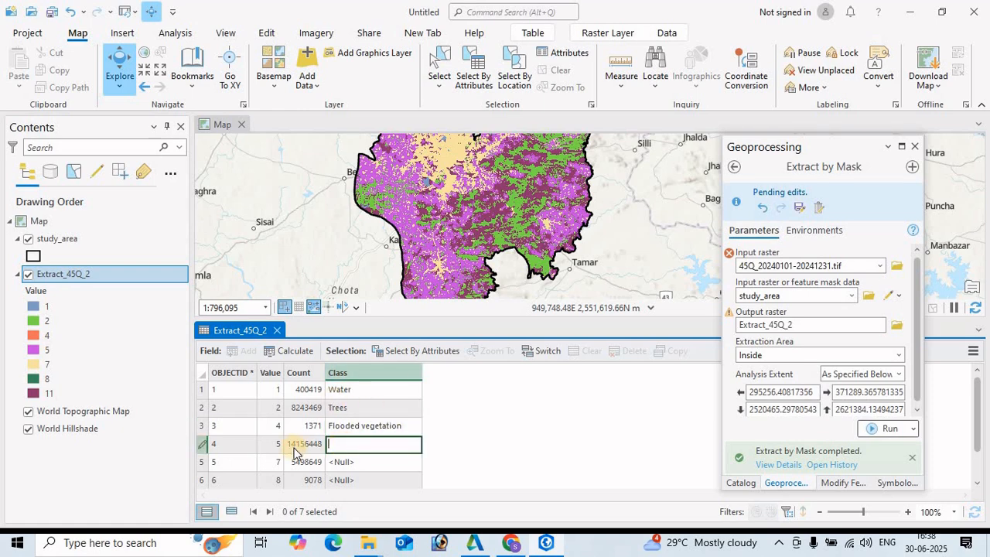
click(511, 542)
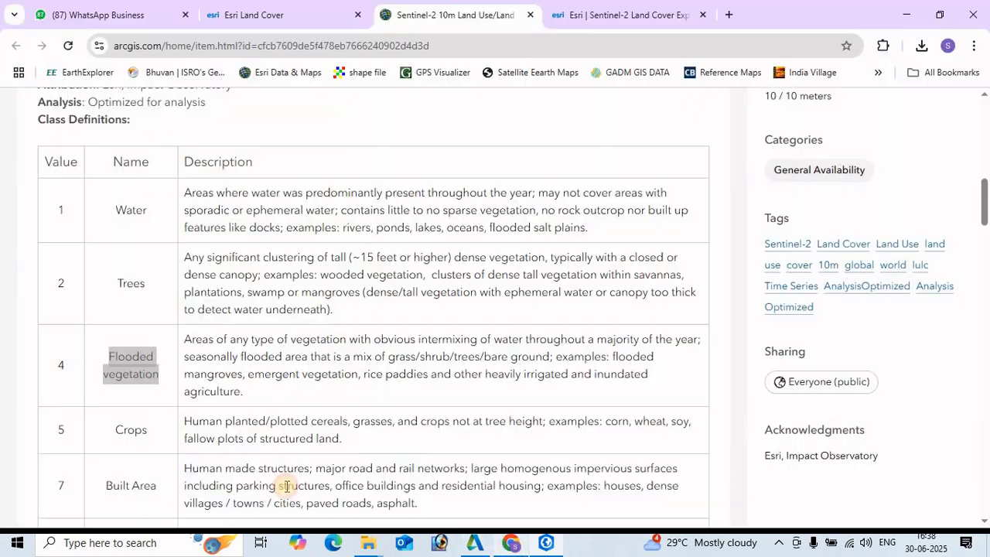
drag(114, 433, 177, 436)
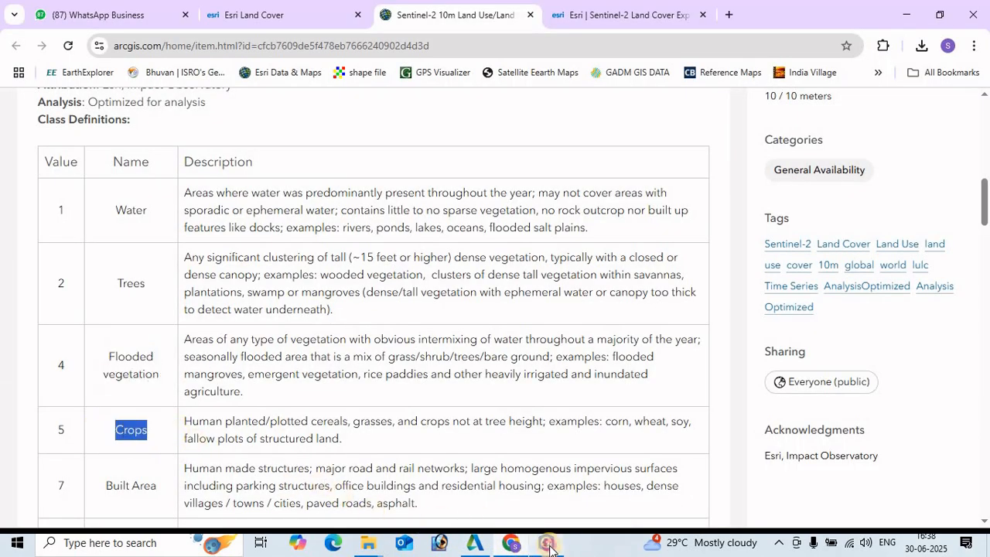
click(548, 544)
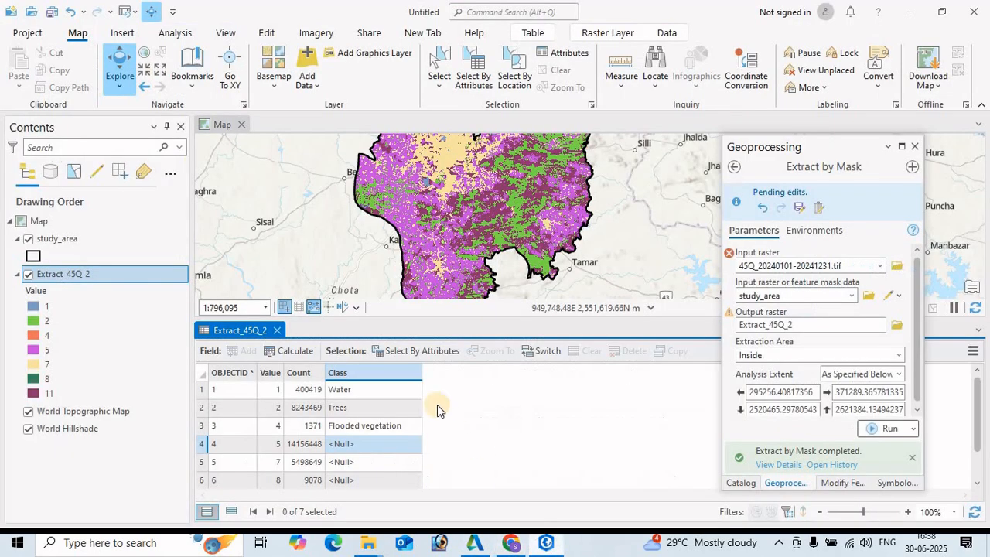
click(359, 446)
Step: Copy the class name Built Area from the browser's definitions table into the Class field of the Value 7 row in ArcGIS Pro
scroll(368, 439, down, 1)
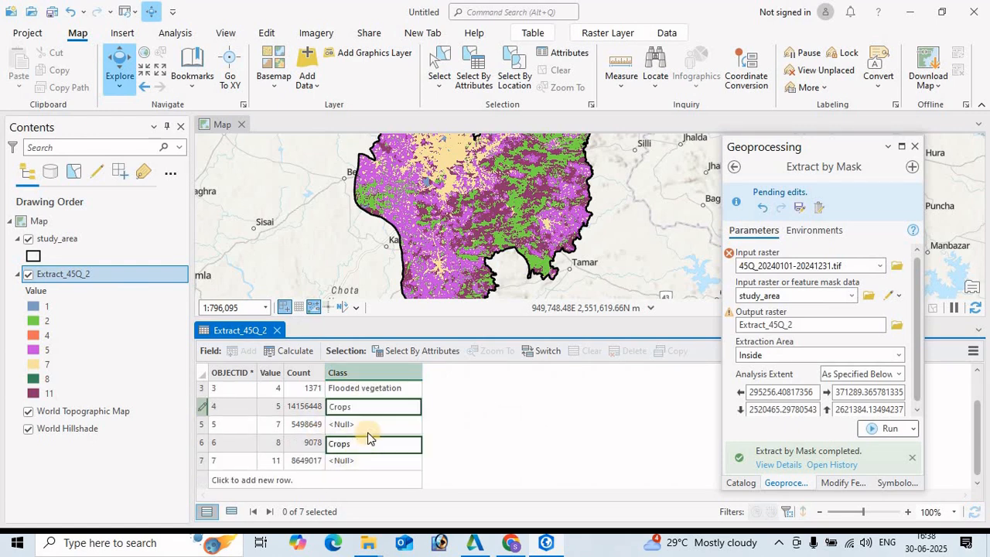
click(345, 427)
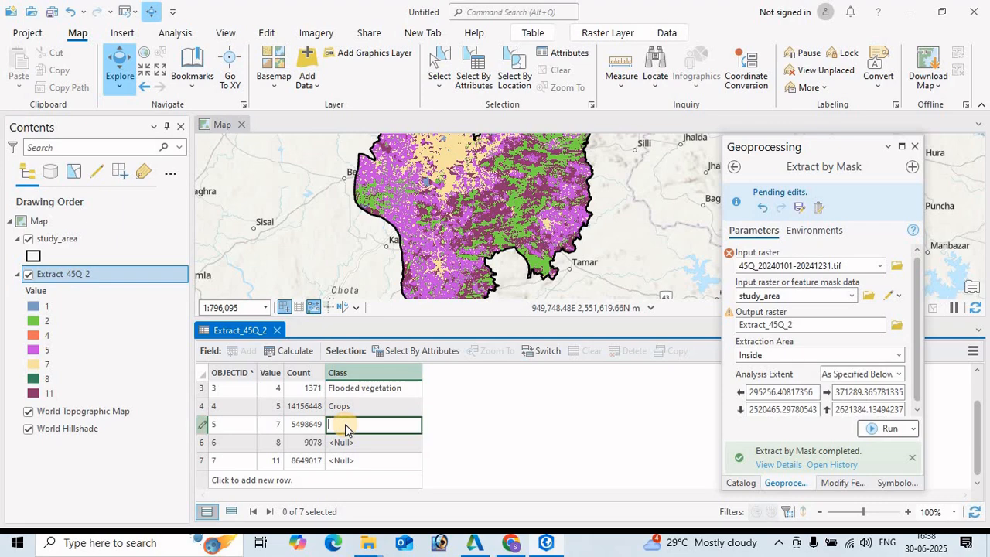
key(alt+Tab)
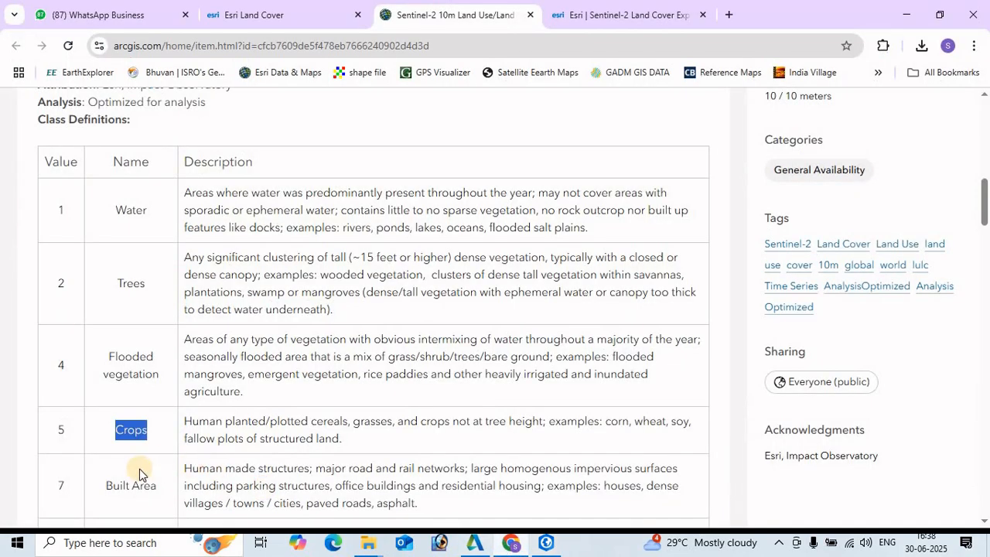
scroll(132, 469, down, 2)
drag(108, 344, 159, 345)
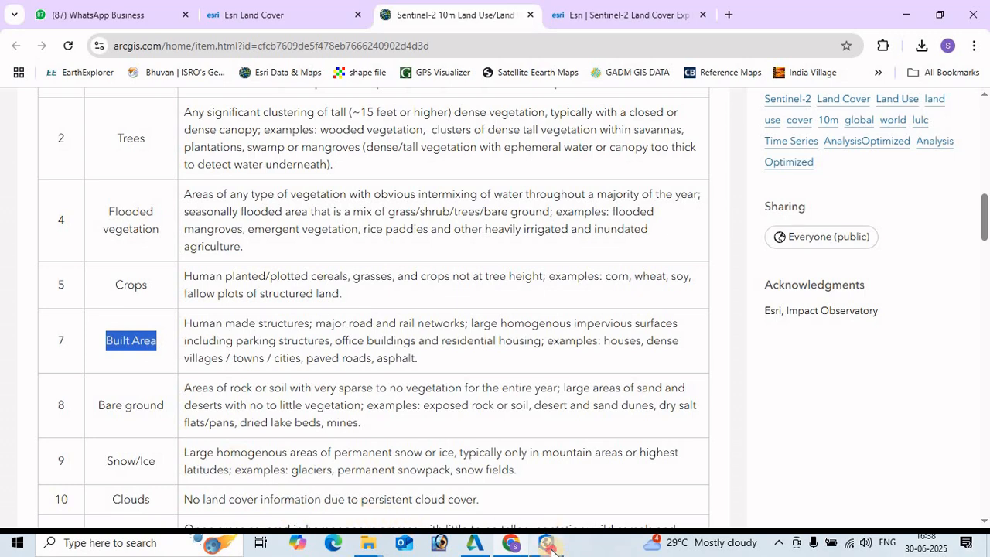
click(549, 546)
click(355, 424)
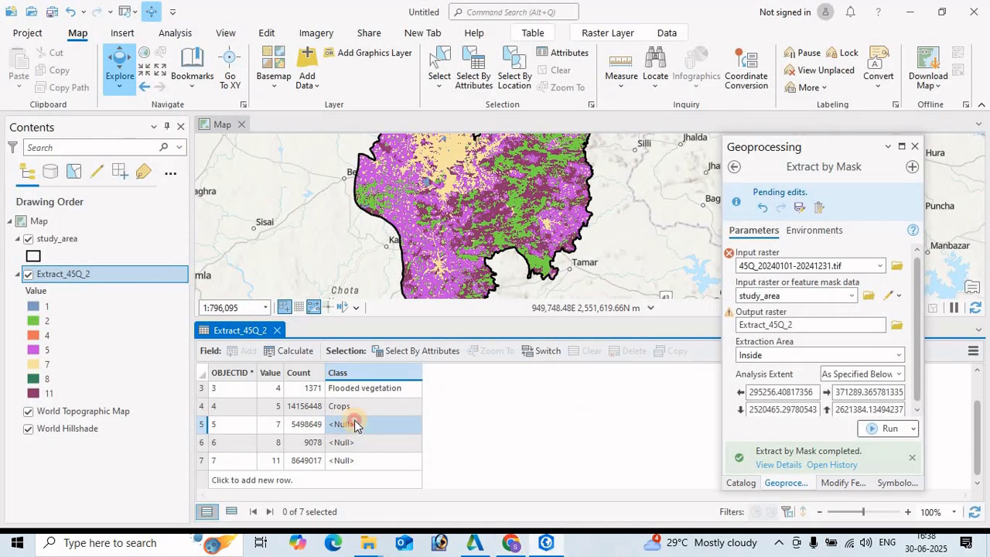
click(350, 425)
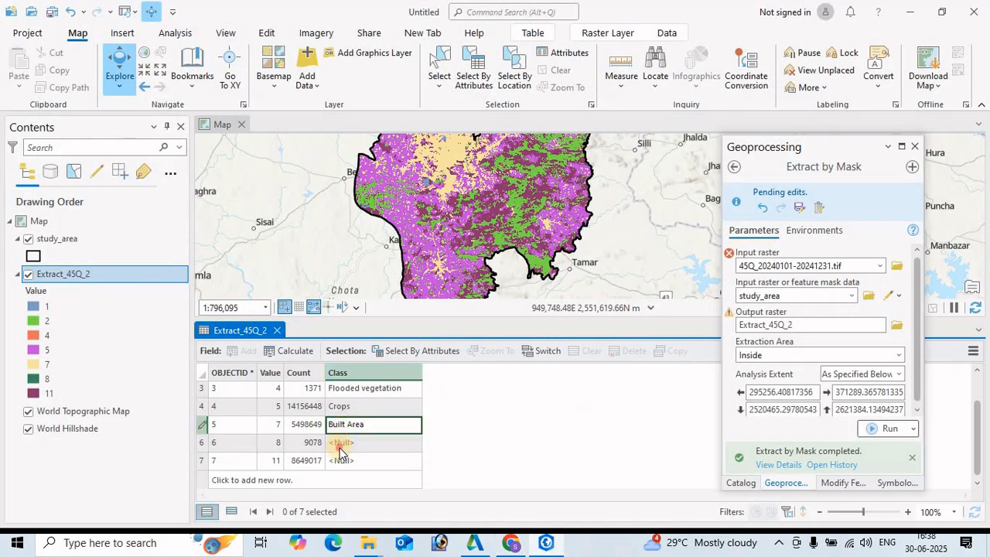
Step: Copy the class name Bare ground from the browser's definitions table into the Class field of the Value 8 row in ArcGIS Pro
click(340, 448)
click(341, 443)
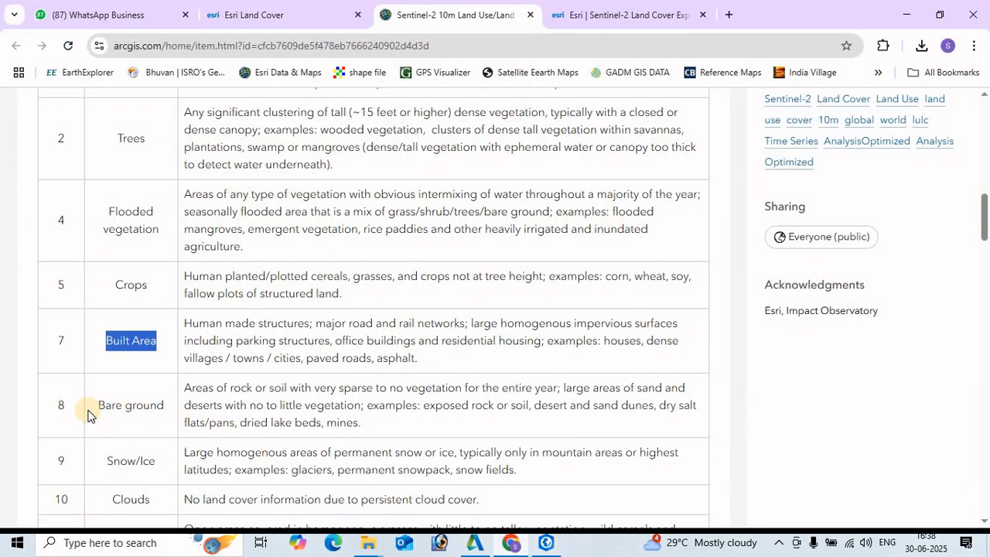
drag(94, 410, 169, 414)
key(ctrl+c)
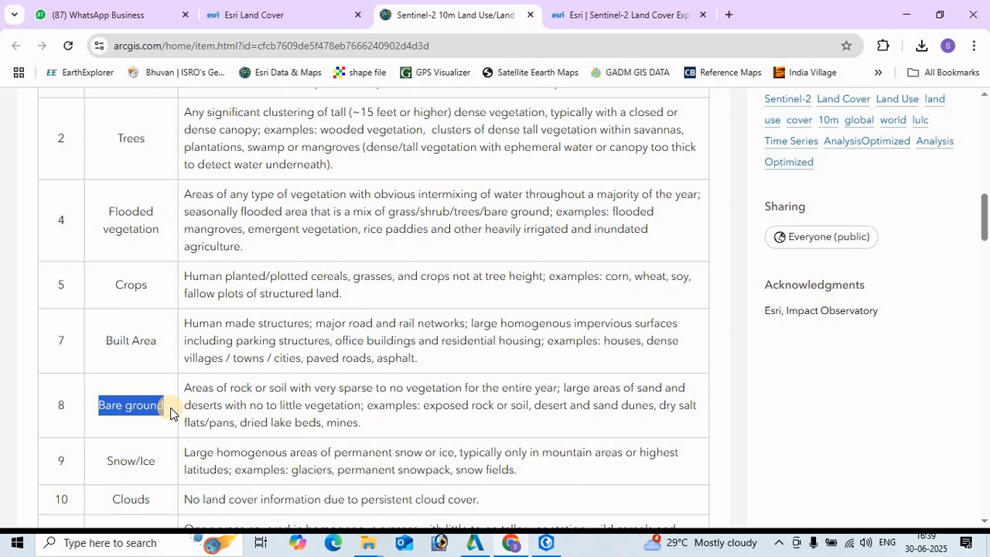
scroll(92, 429, down, 1)
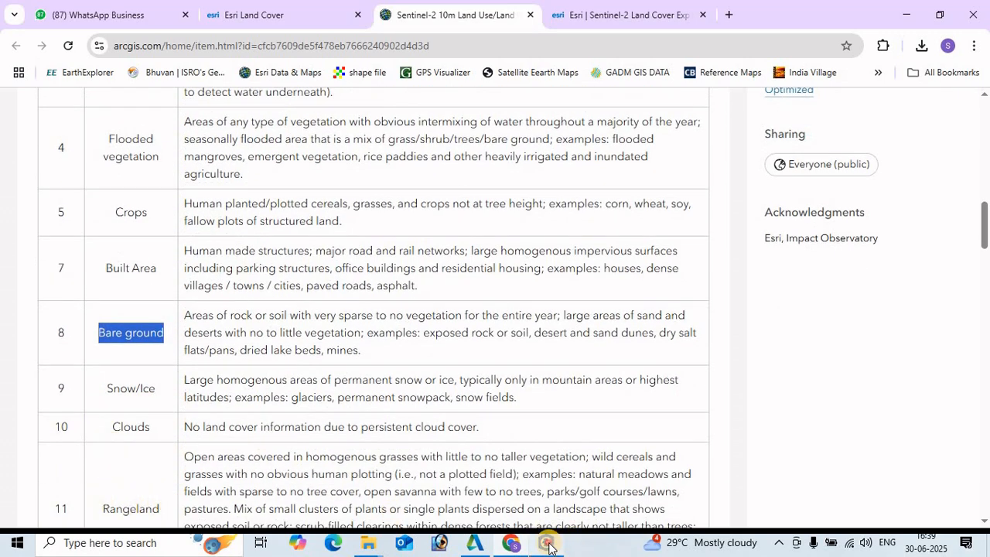
click(548, 544)
click(343, 442)
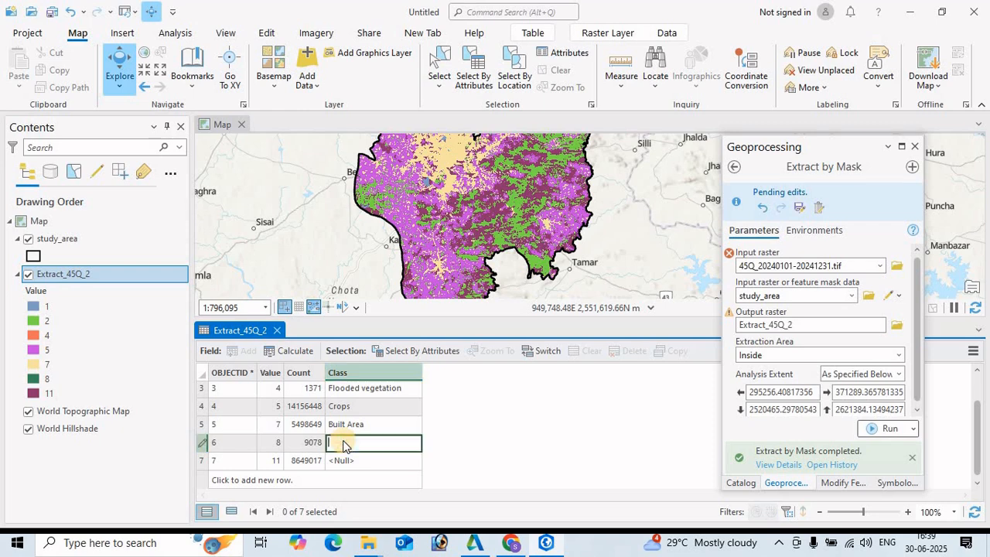
key(ctrl+v)
Step: Copy the class name Rangeland from the browser's definitions table into the Class field of the Value 11 row in ArcGIS Pro
click(342, 463)
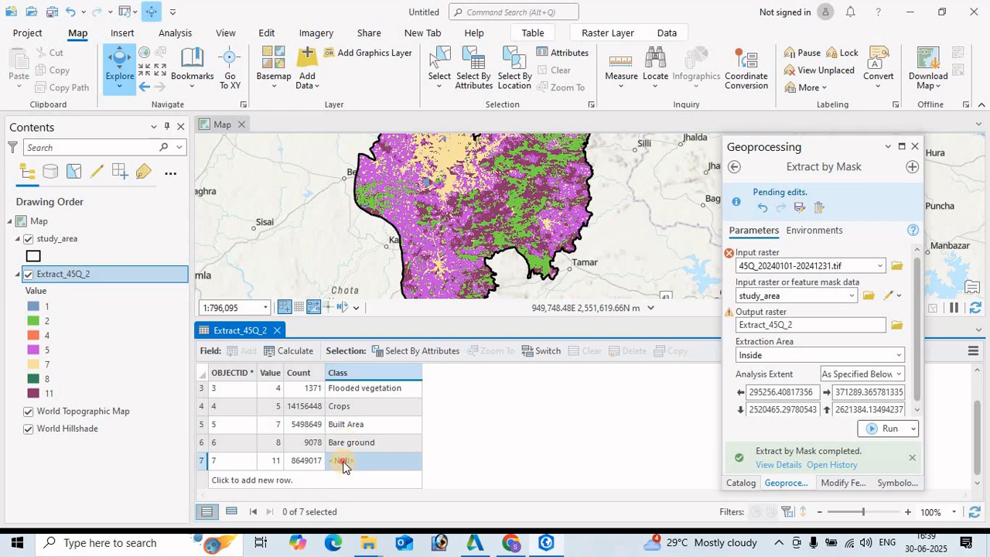
click(343, 462)
click(513, 544)
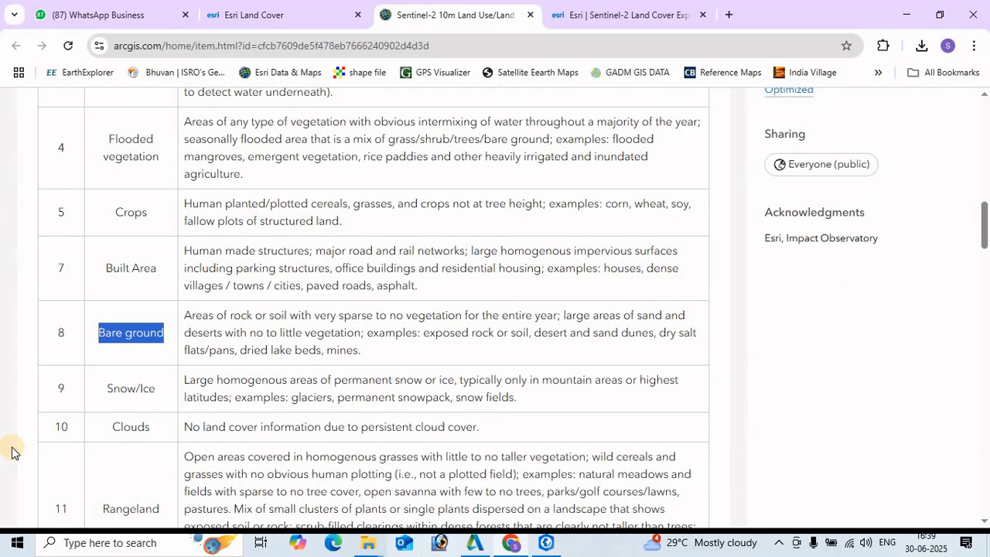
scroll(106, 416, down, 2)
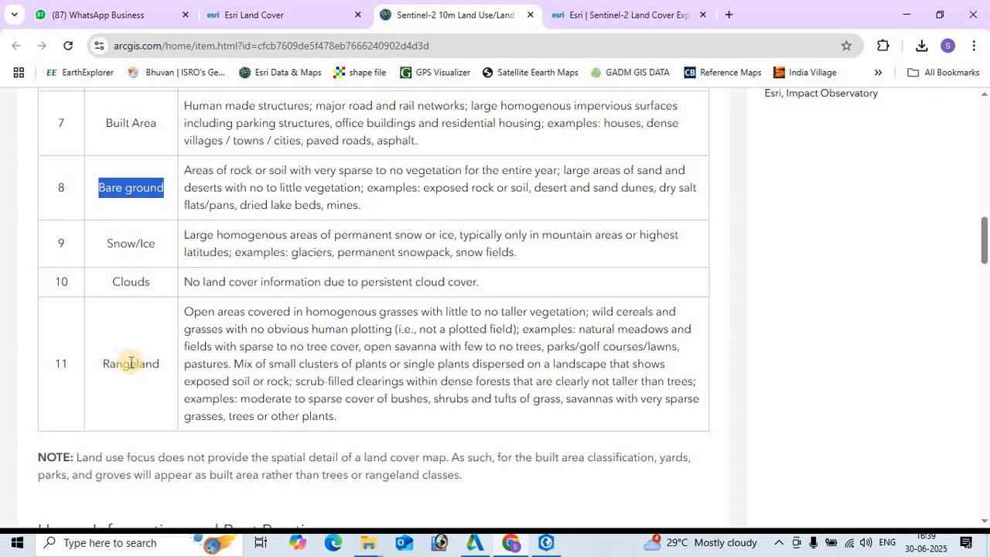
drag(188, 314, 399, 421)
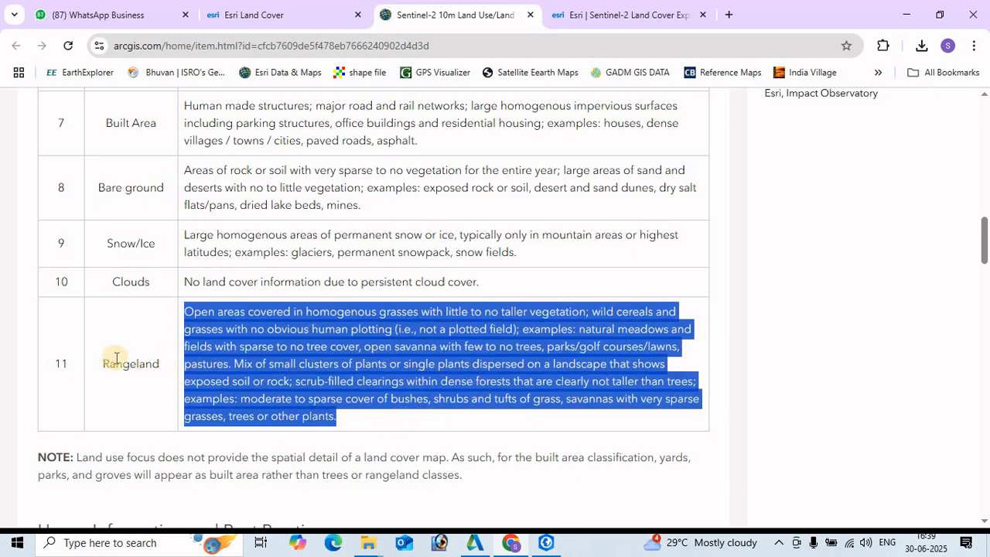
drag(100, 368, 165, 379)
key(ctrl+c)
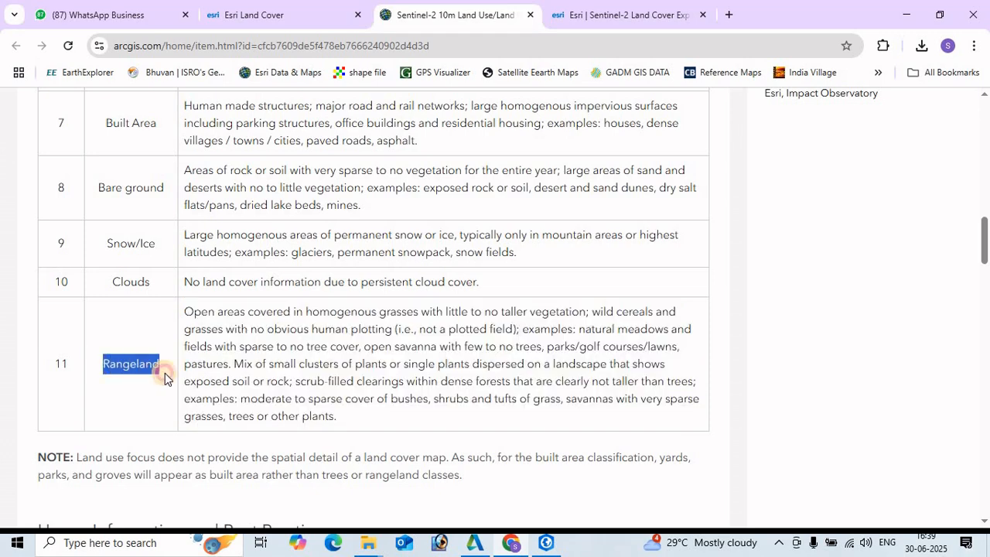
click(547, 544)
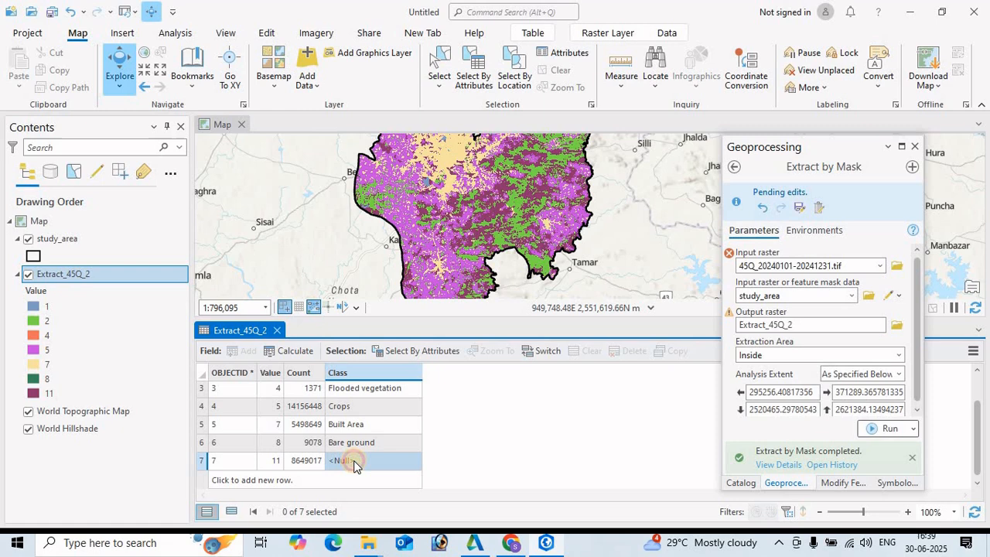
click(354, 462)
key(ctrl+v)
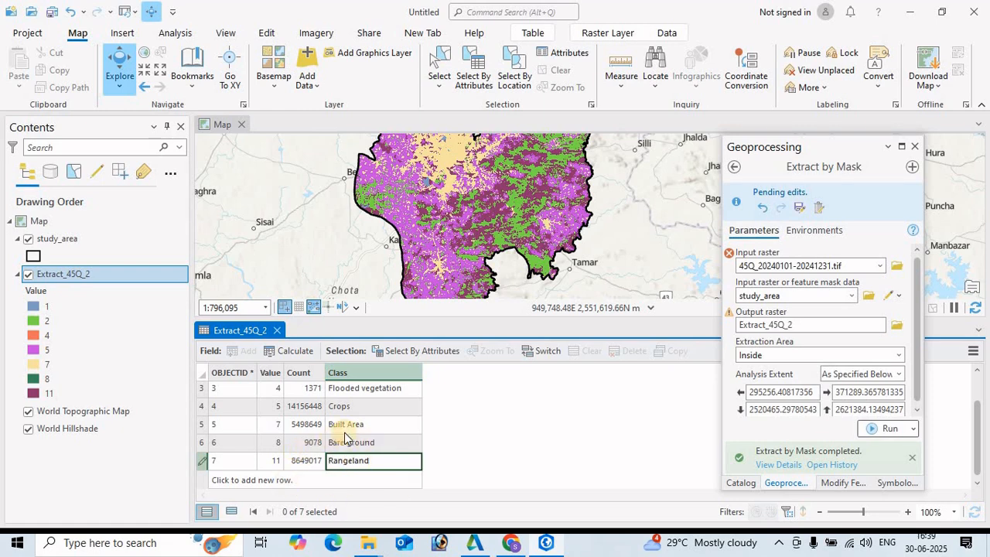
scroll(370, 430, up, 2)
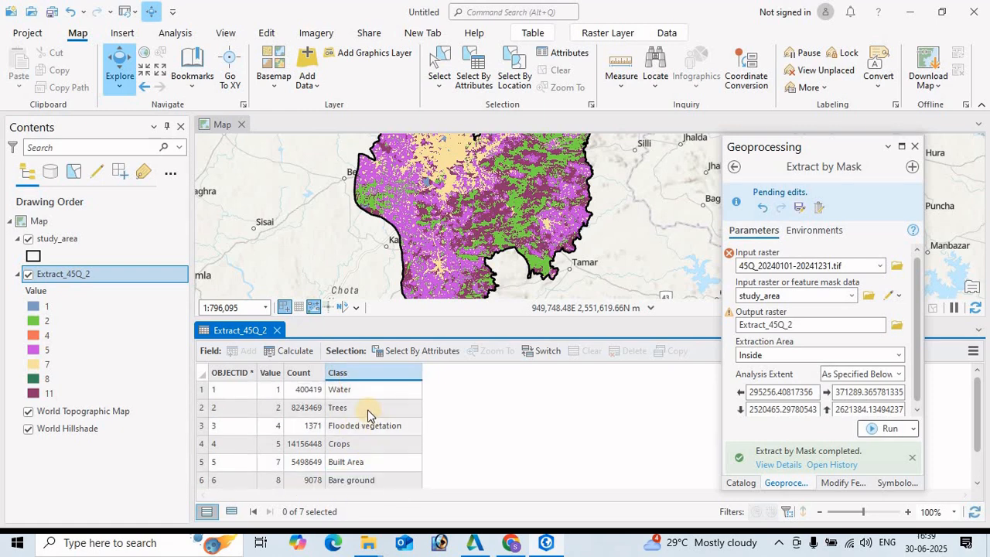
Step: Refresh the map and close the Extract_45Q_2 attribute table and the Geoprocessing pane
click(974, 312)
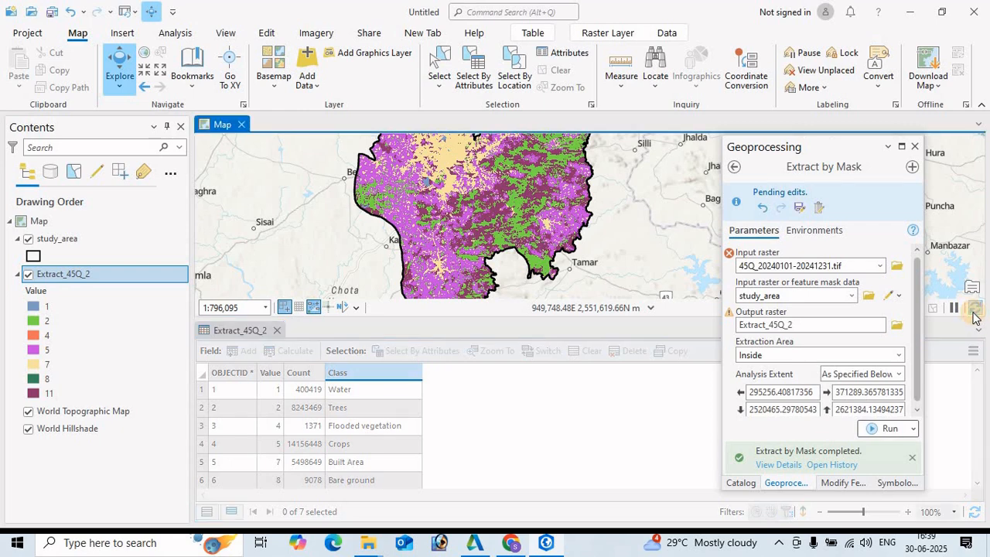
click(276, 331)
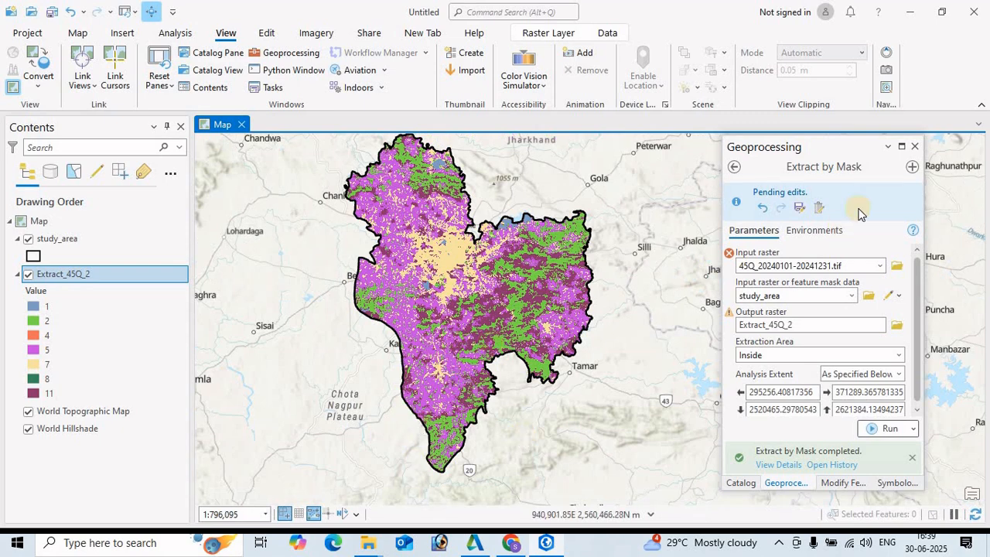
click(917, 147)
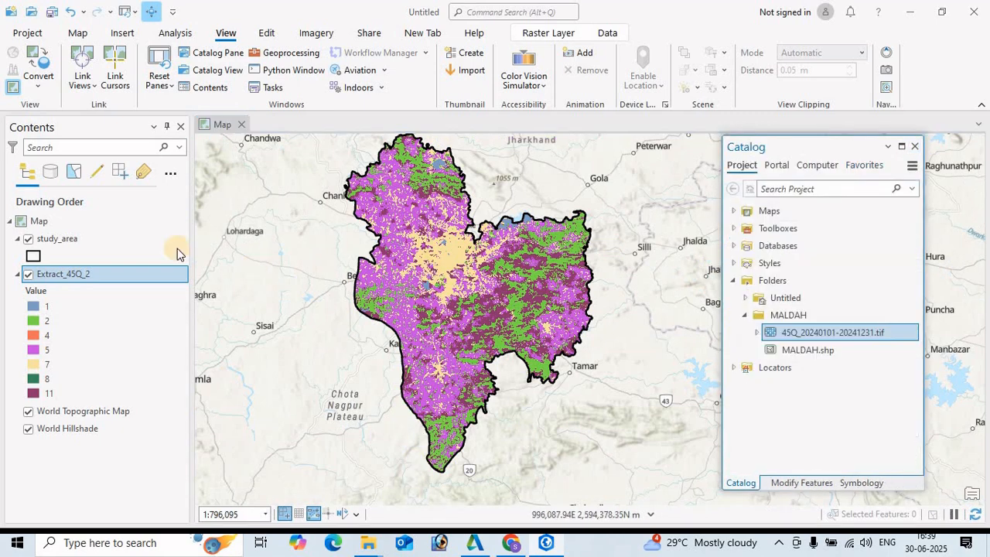
Step: Symbolize the Extract_45Q_2 layer by unique values of the Class field and go to the Water entry in the class list
right_click(68, 277)
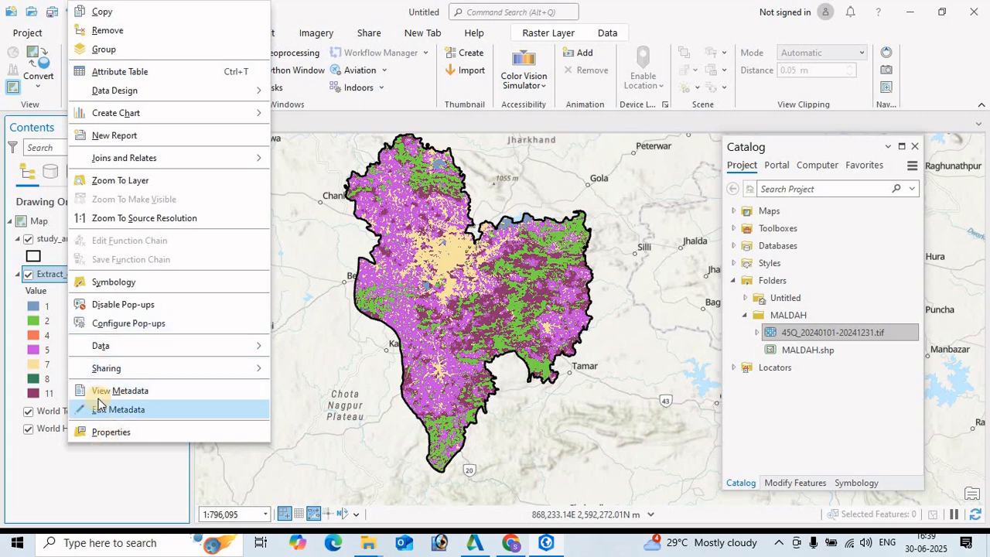
click(110, 282)
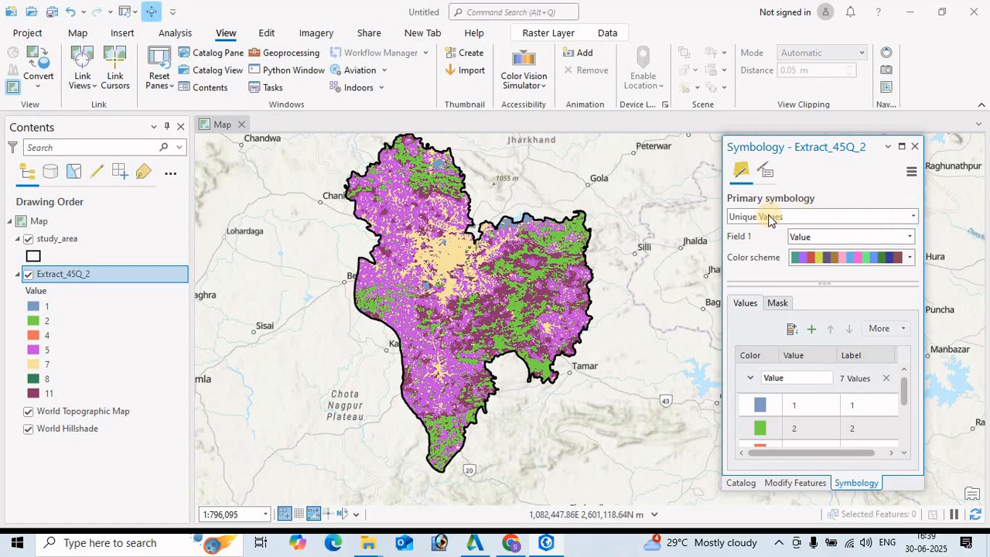
click(910, 243)
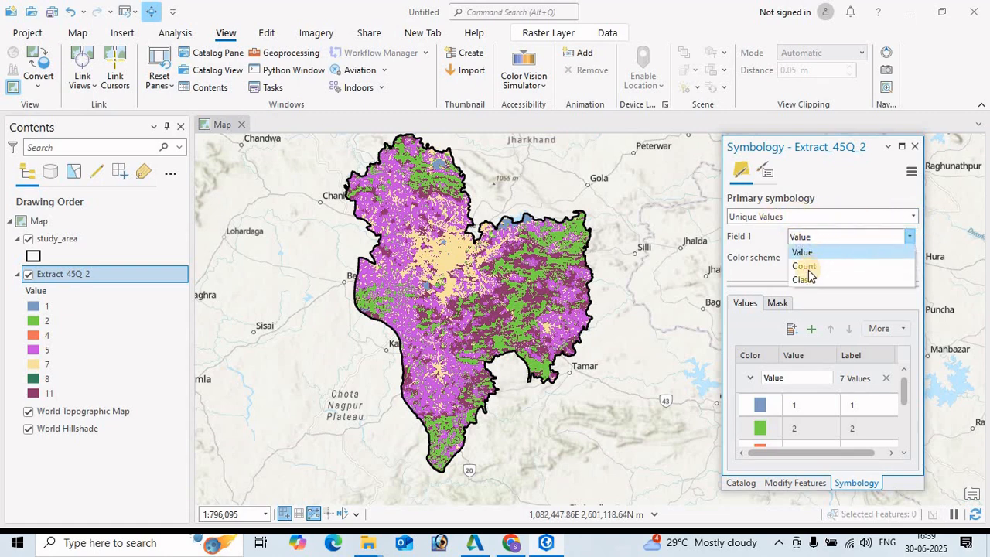
click(802, 284)
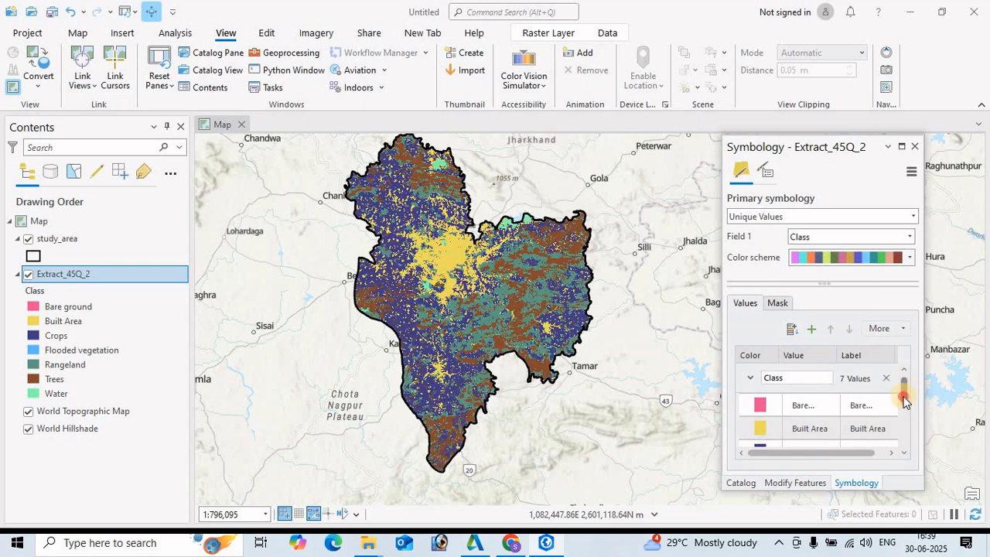
click(901, 456)
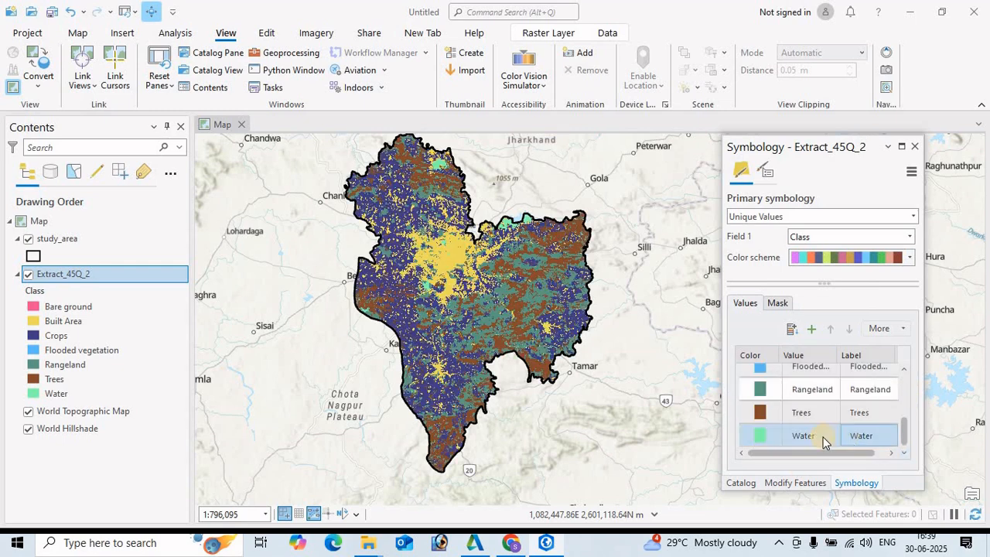
Step: Set the Water class color of the Extract_45Q_2 layer to dark blue
click(765, 438)
click(765, 438)
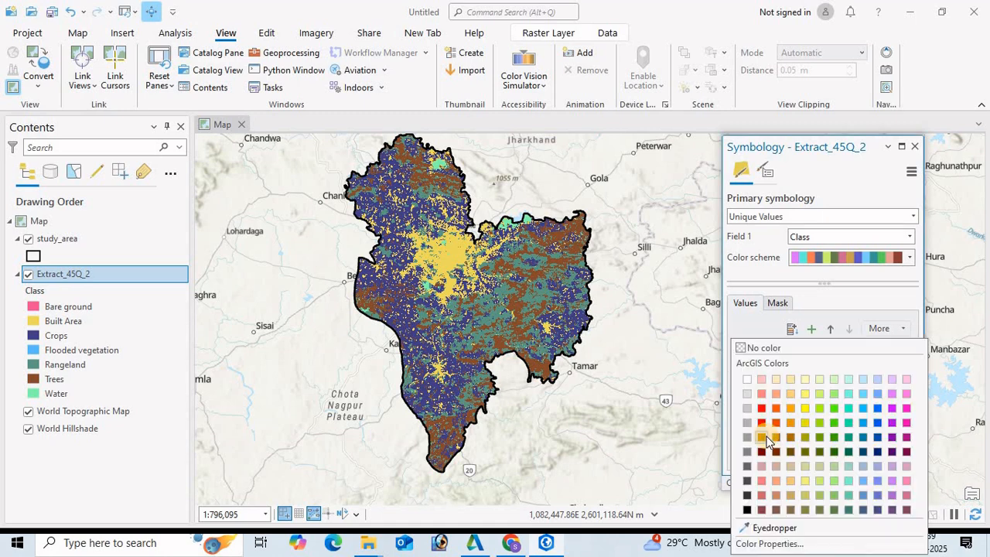
click(880, 441)
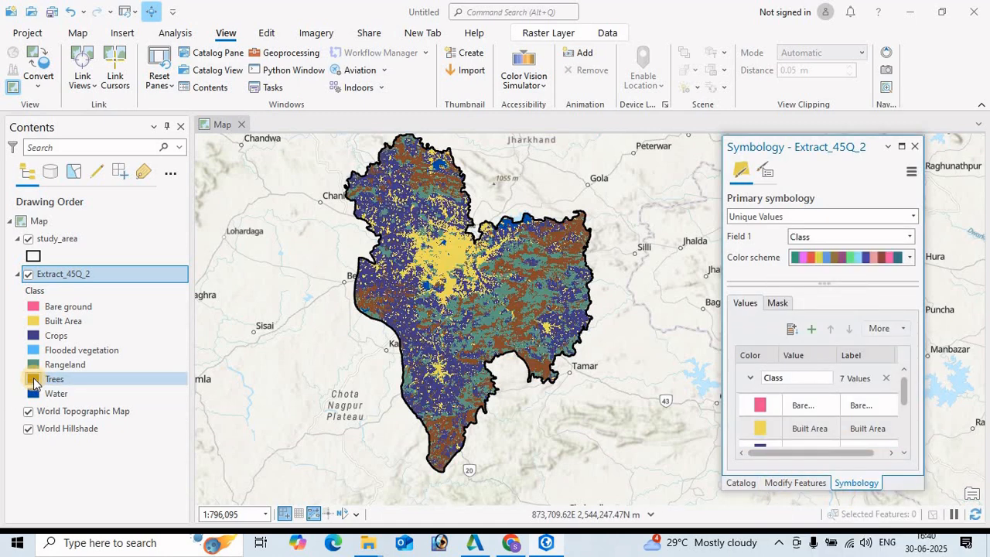
Step: Set the Trees class color of the Extract_45Q_2 layer to dark green
click(33, 383)
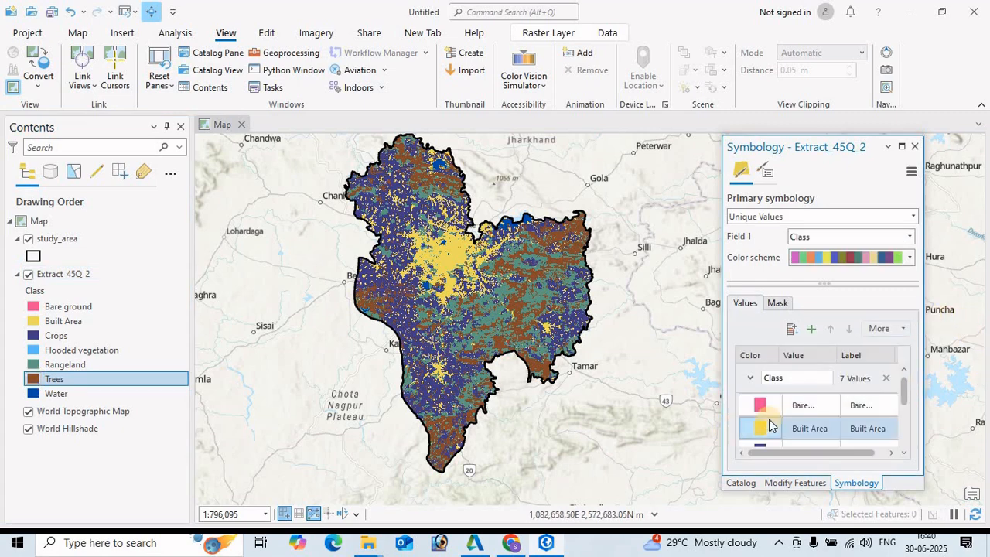
scroll(769, 424, down, 3)
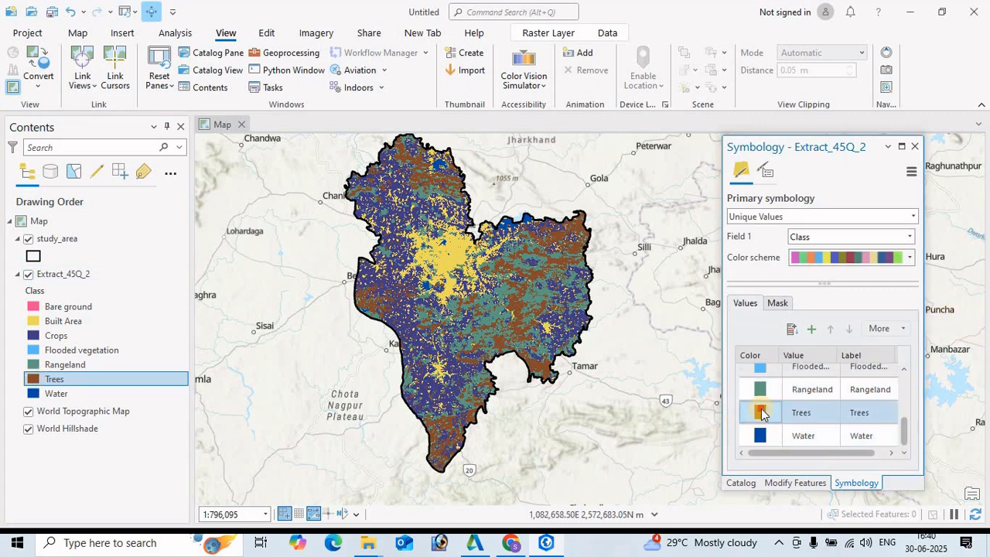
click(761, 412)
click(763, 409)
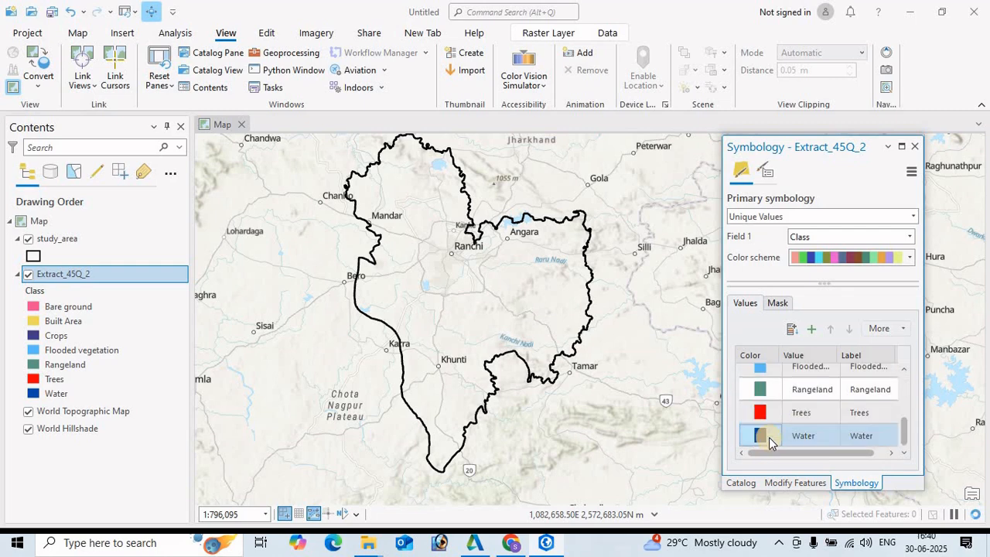
click(762, 418)
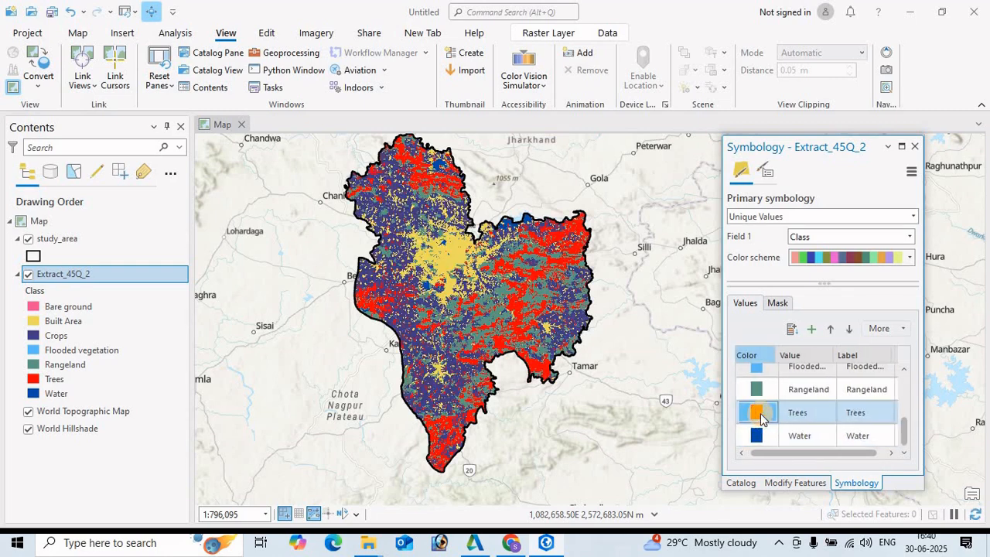
click(761, 418)
click(835, 453)
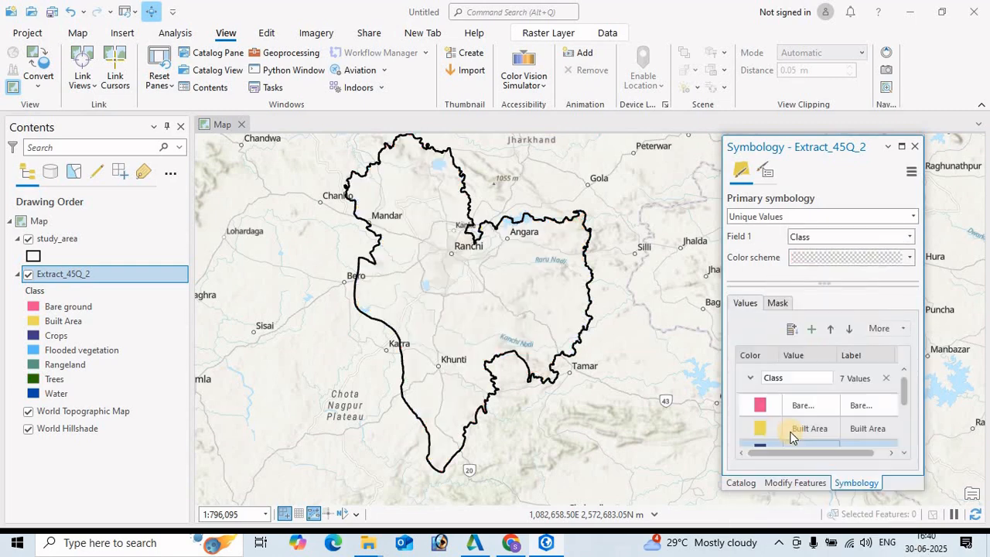
Step: Color the Built Area class red and the Bare ground class orange in the layer's symbology
click(759, 427)
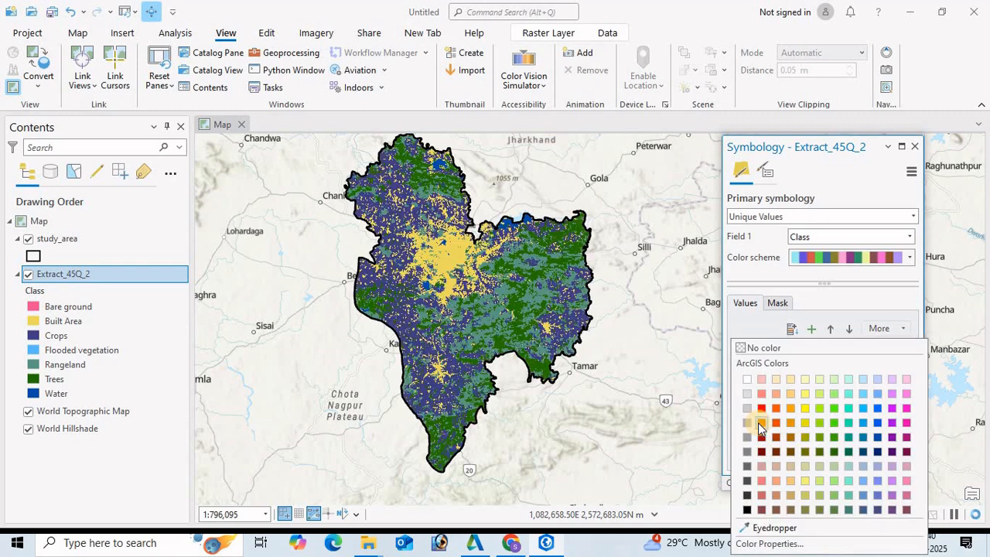
click(762, 423)
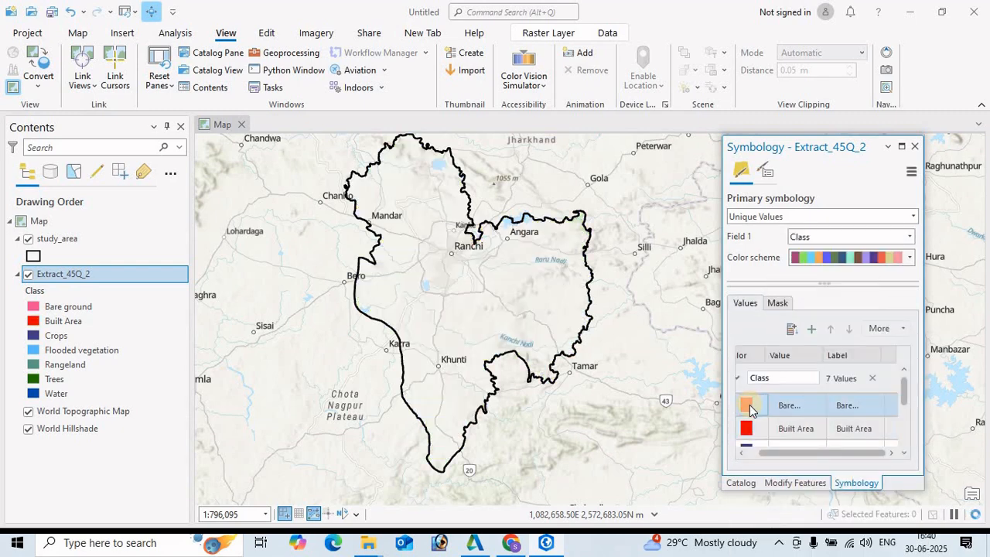
click(751, 408)
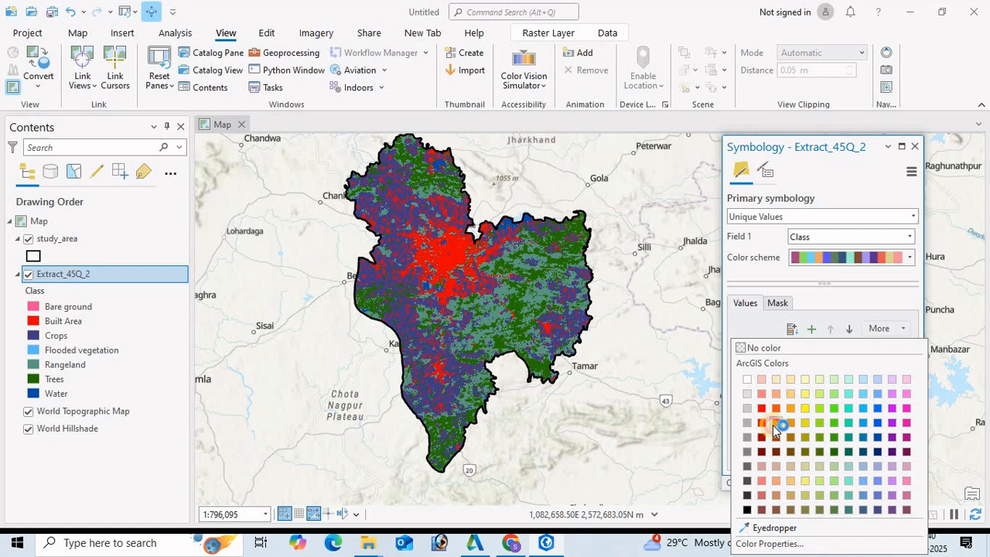
click(773, 425)
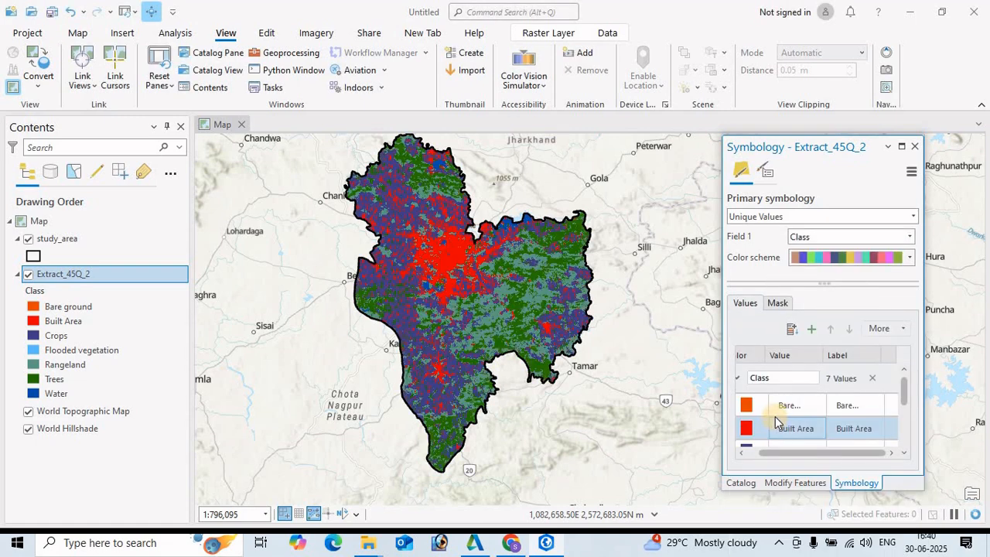
Step: Color the Crops class yellow and the Flooded vegetation class light purple in the layer's symbology
scroll(776, 421, down, 4)
scroll(775, 415, up, 2)
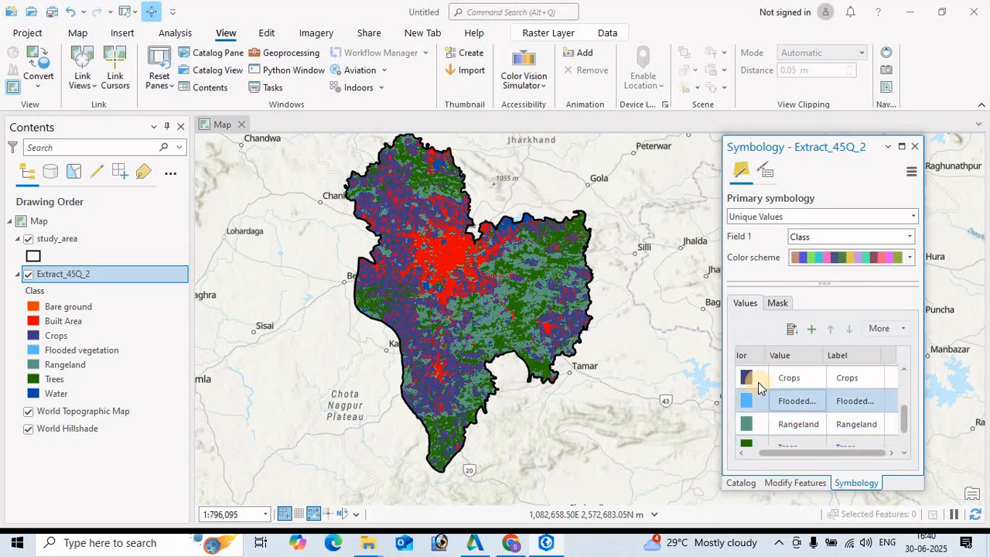
click(747, 379)
click(805, 408)
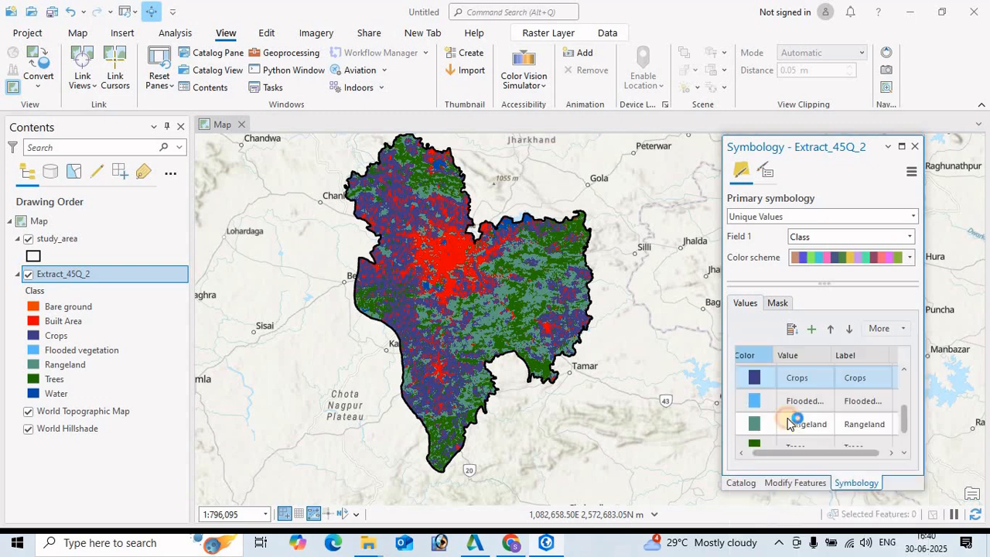
scroll(801, 422, down, 2)
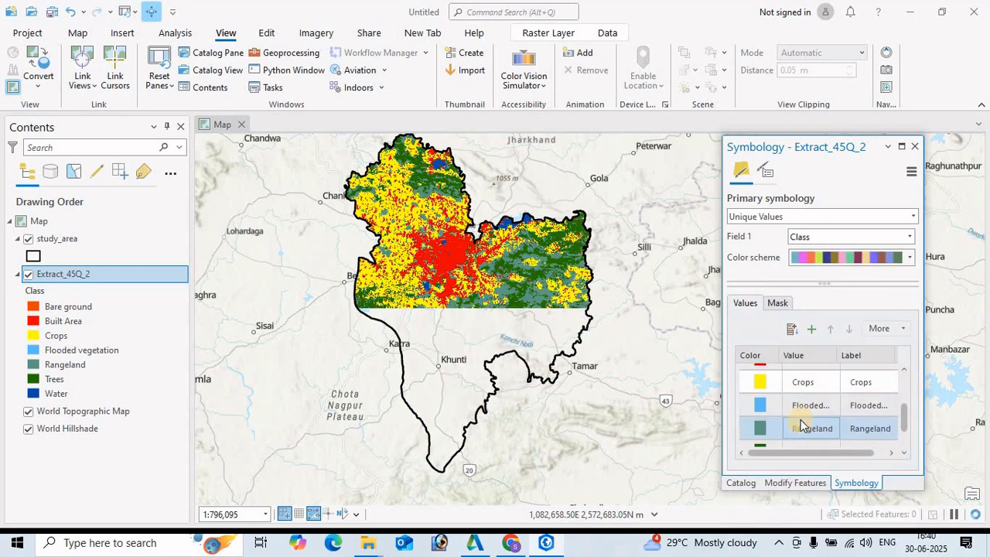
click(759, 406)
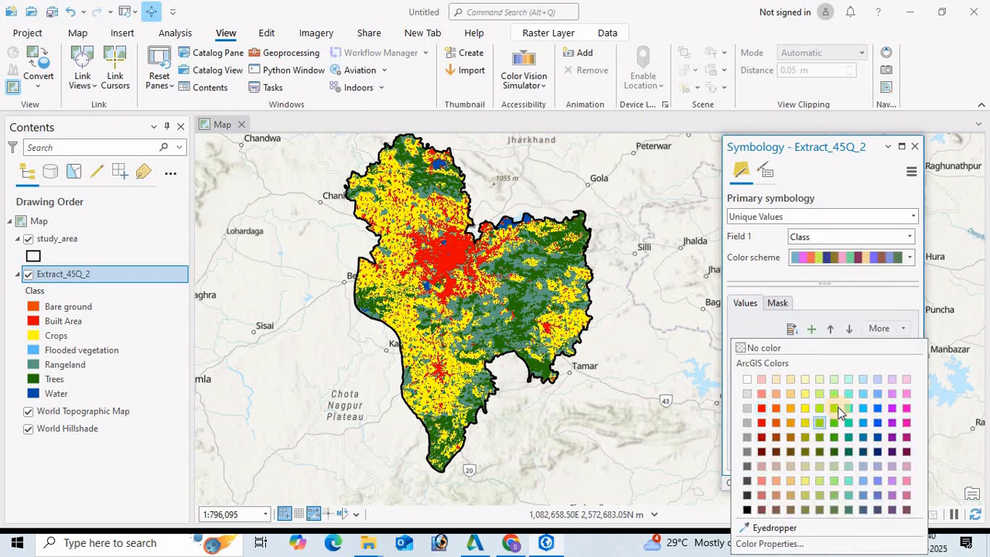
click(893, 397)
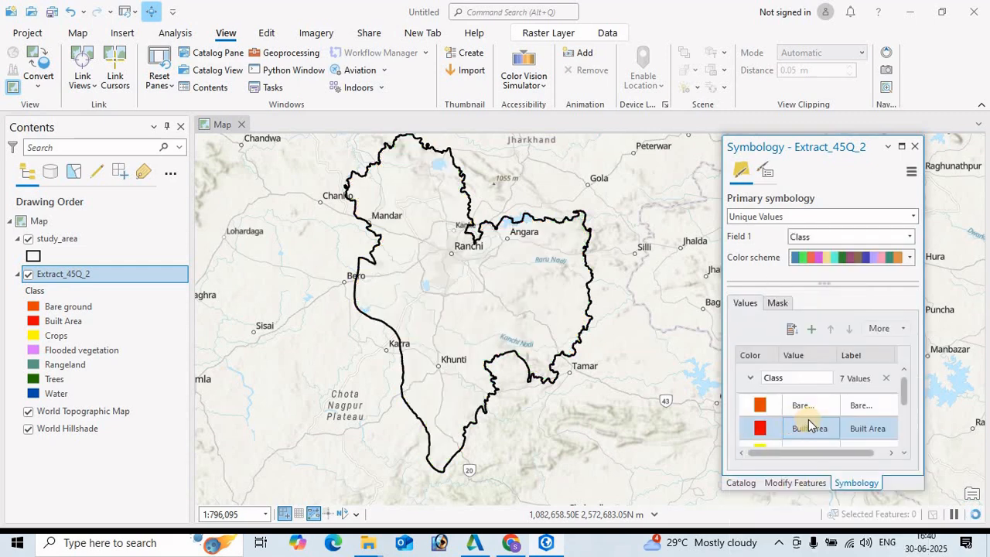
Step: Set the Rangeland class color of the Extract_45Q_2 layer to light gray
scroll(809, 425, down, 2)
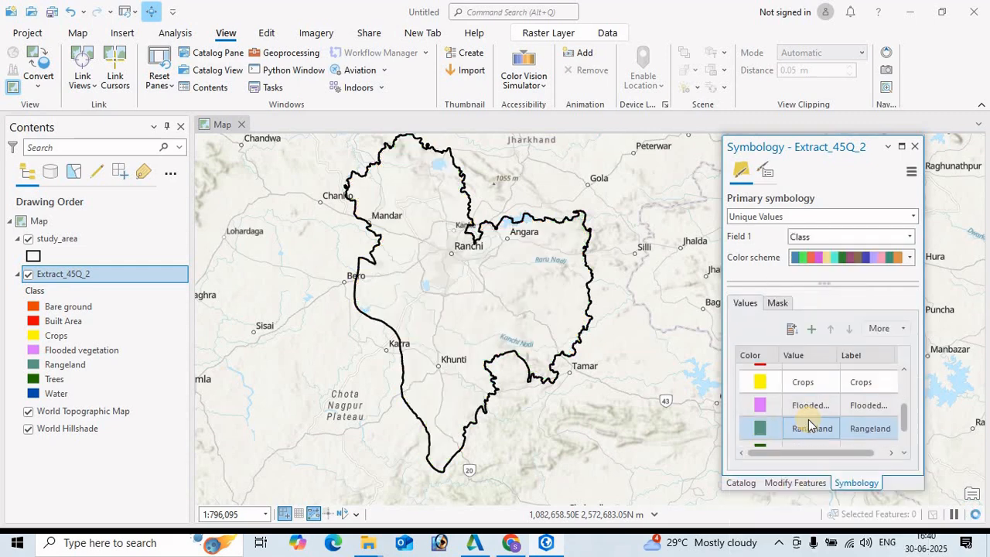
click(759, 430)
click(748, 416)
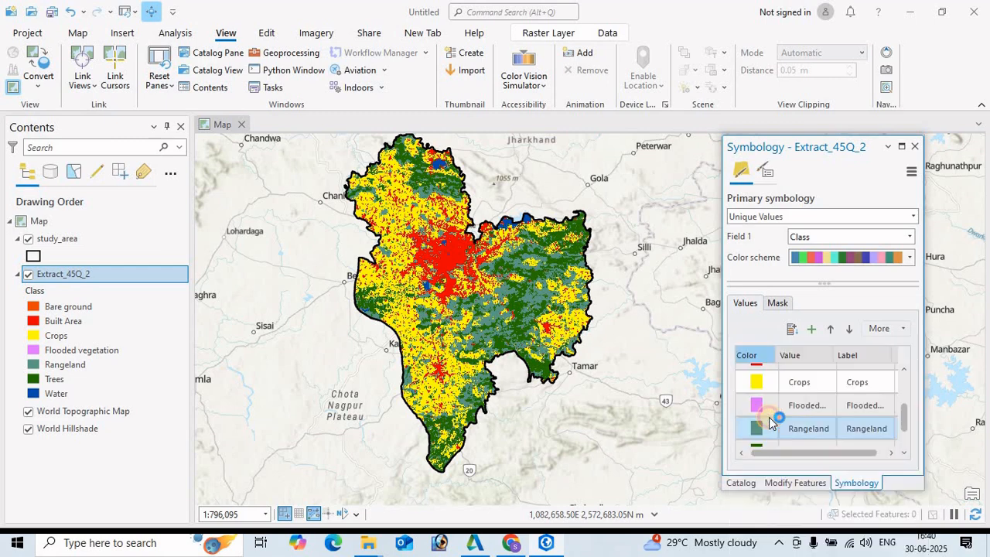
scroll(800, 408, down, 3)
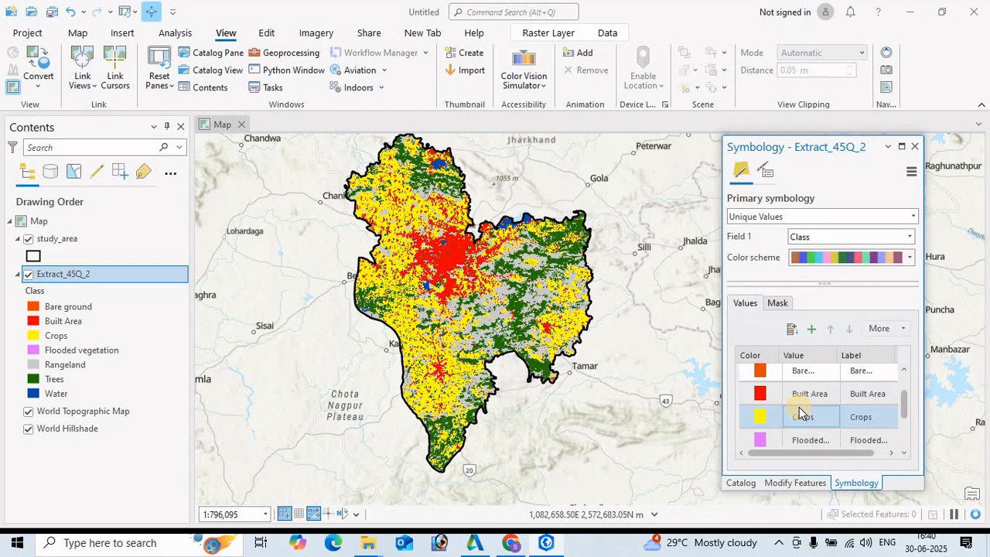
scroll(800, 411, up, 1)
scroll(800, 411, up, 3)
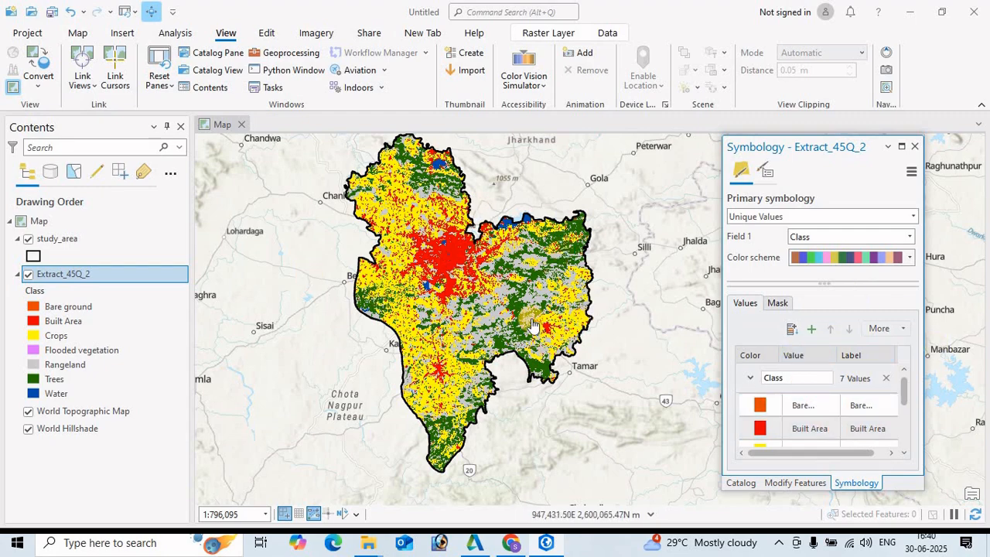
Step: Check the X and Y cell size in the raster information of the Extract_45Q_2 layer's source properties
drag(464, 404, 479, 425)
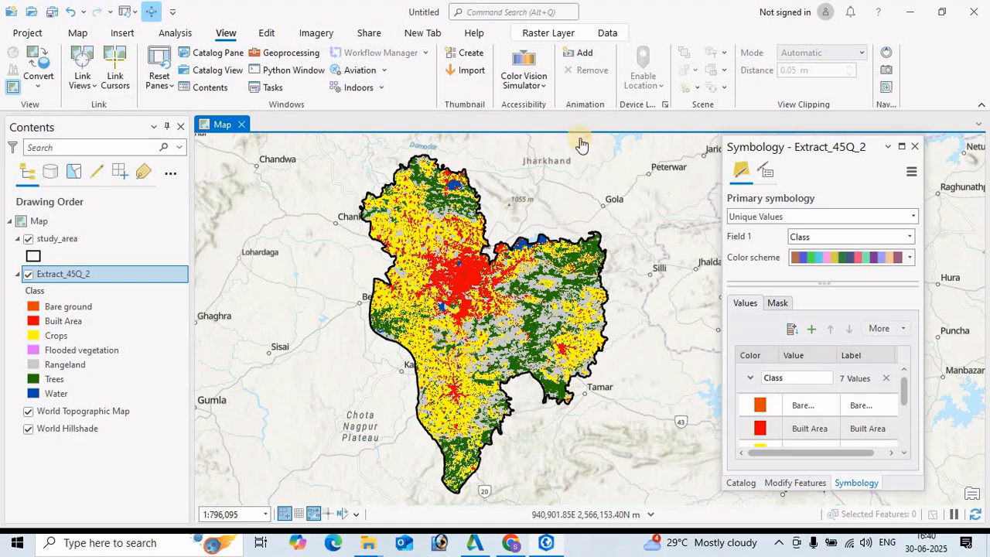
scroll(484, 332, up, 4)
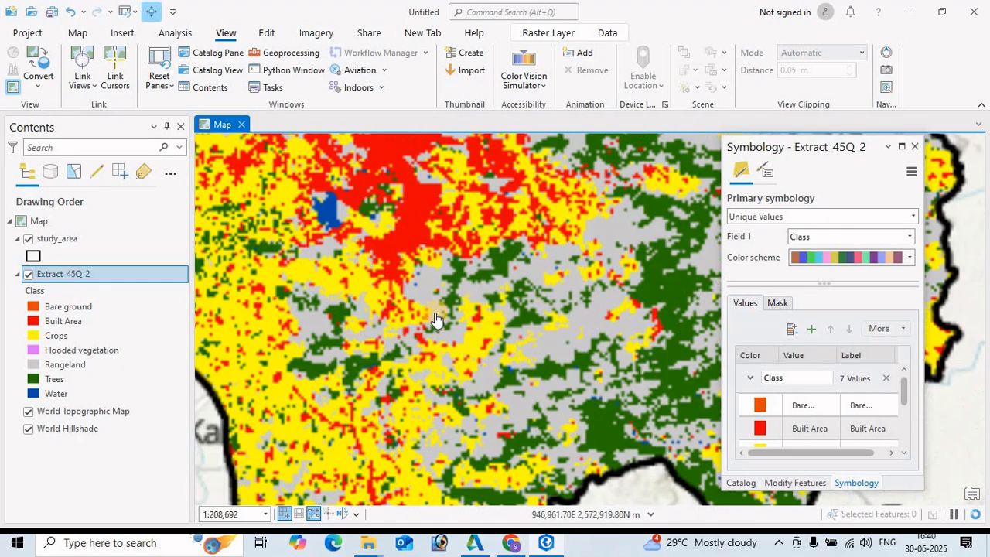
scroll(436, 318, down, 3)
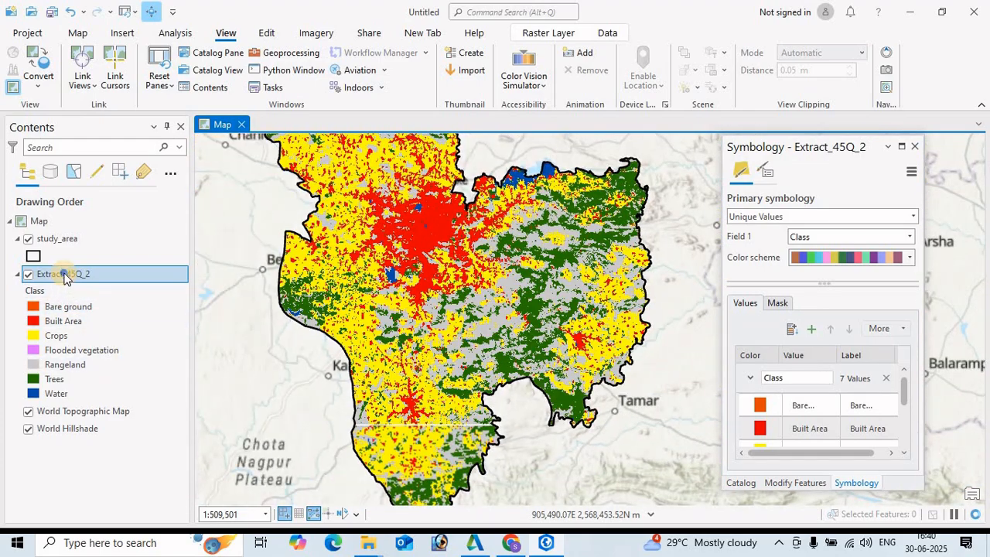
right_click(66, 275)
click(103, 432)
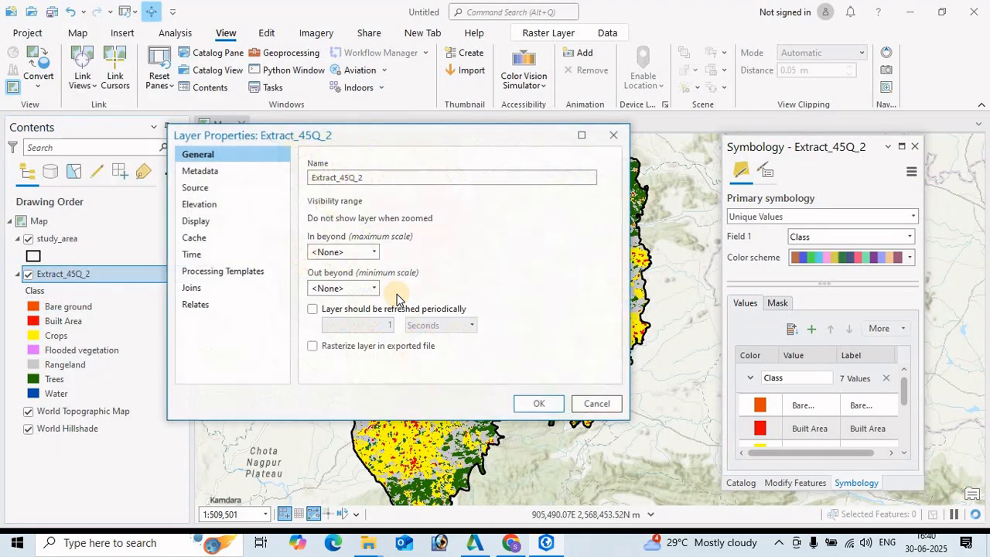
click(210, 190)
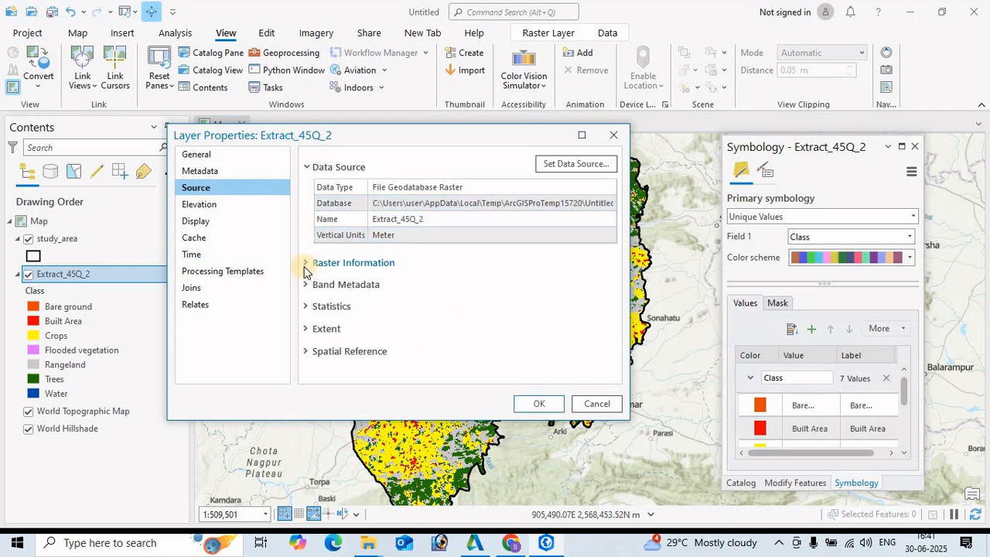
click(306, 265)
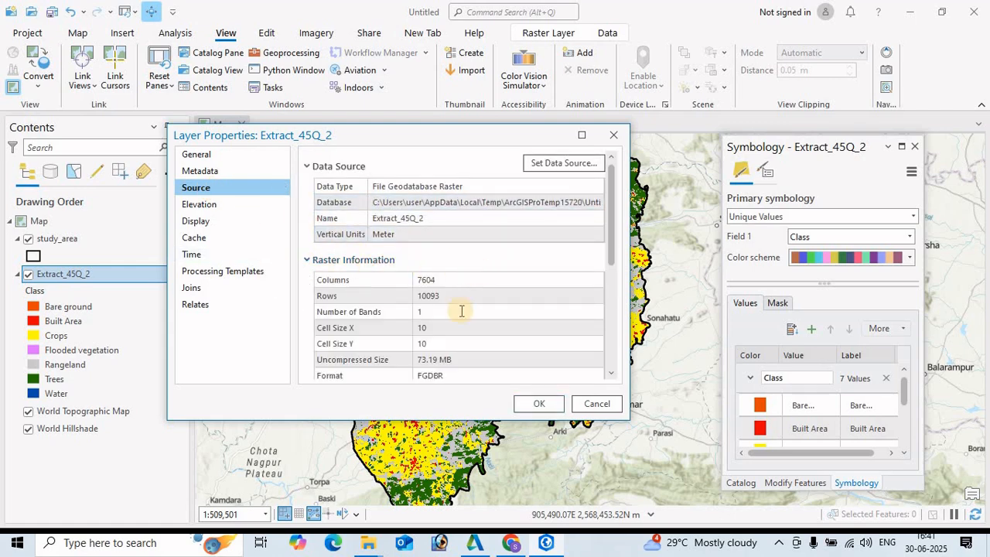
click(334, 331)
click(420, 345)
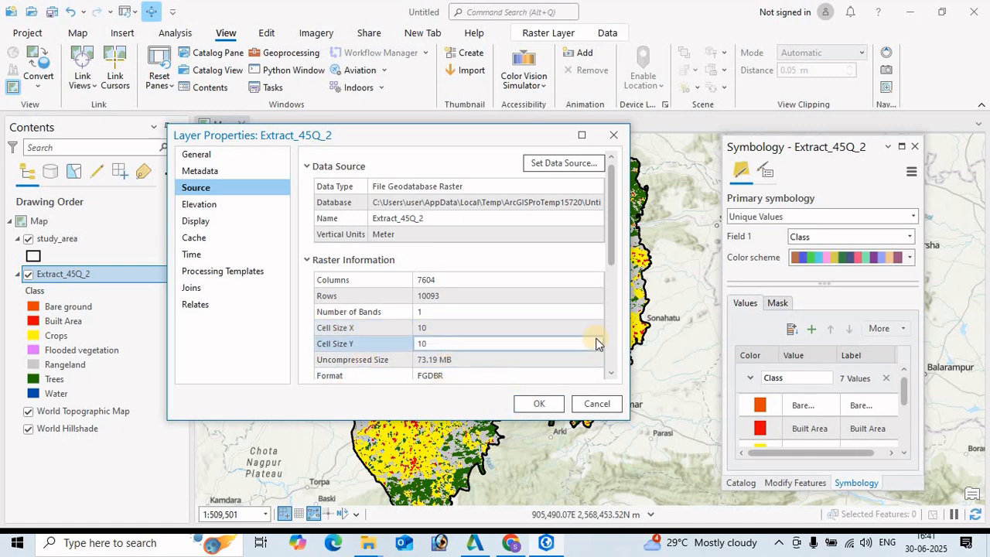
key(Up)
key(Up)
key(Down)
click(541, 404)
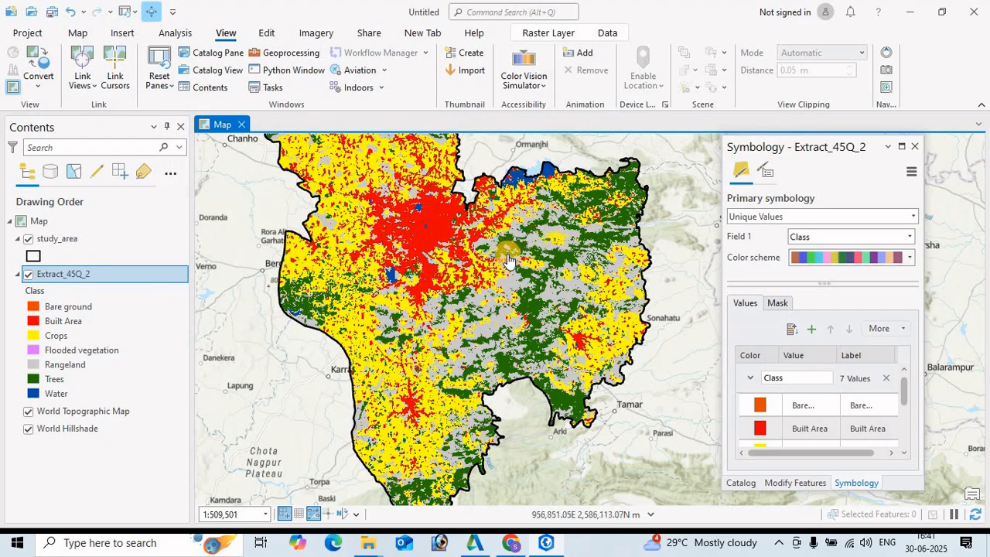
Step: Inspect the classified land cover pixels close up on the map
scroll(510, 262, up, 3)
scroll(512, 291, up, 3)
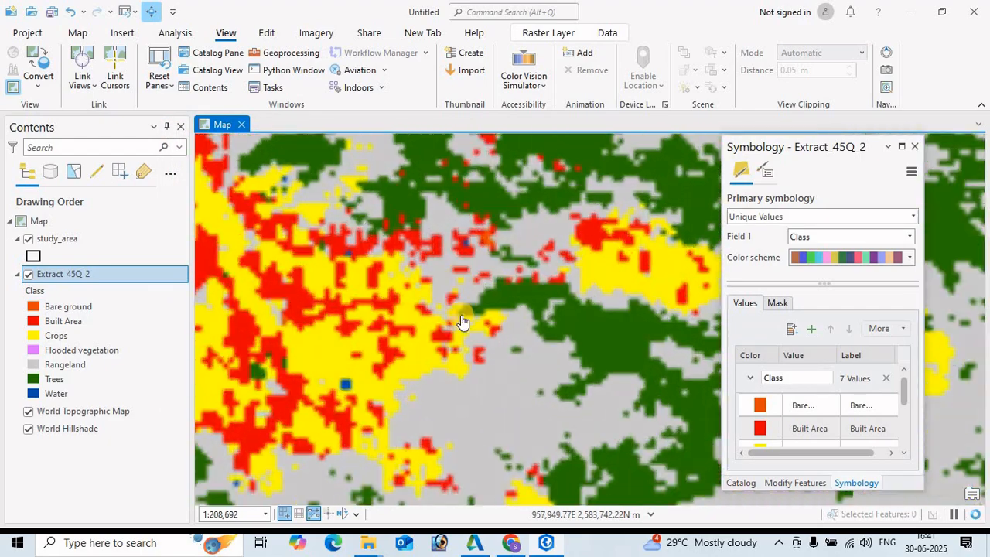
scroll(512, 302, up, 3)
scroll(426, 309, down, 7)
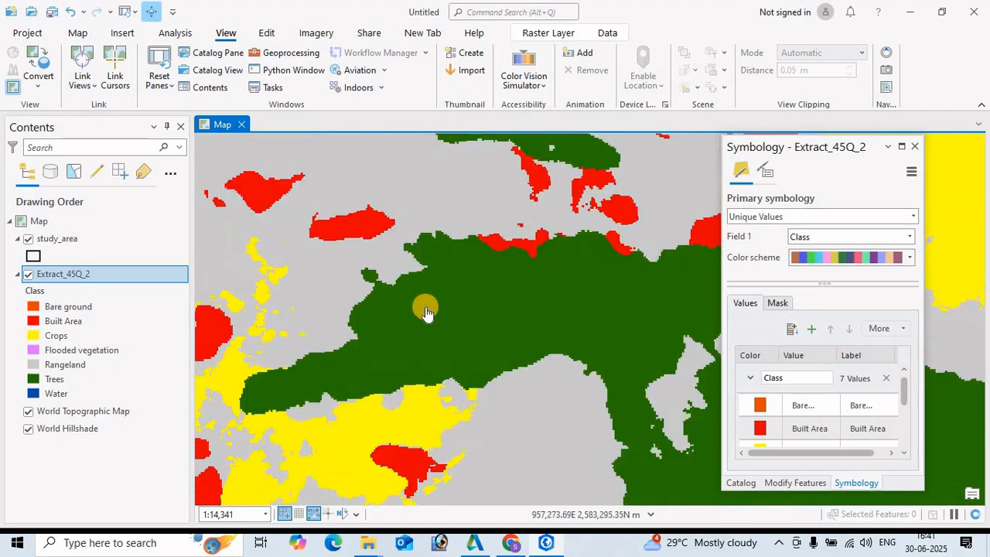